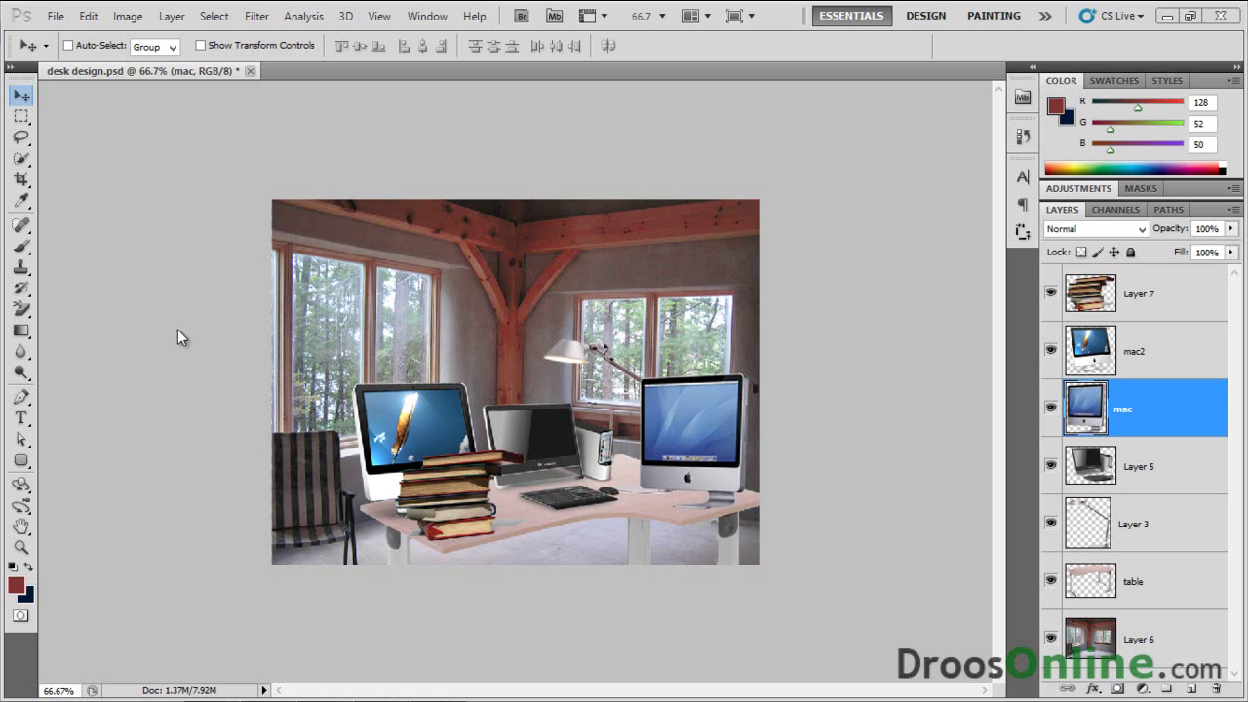
Zoom the desk scene to Fit Screen, then return to the Move tool.
{"action": "left_click", "coordinate": [22, 527]}
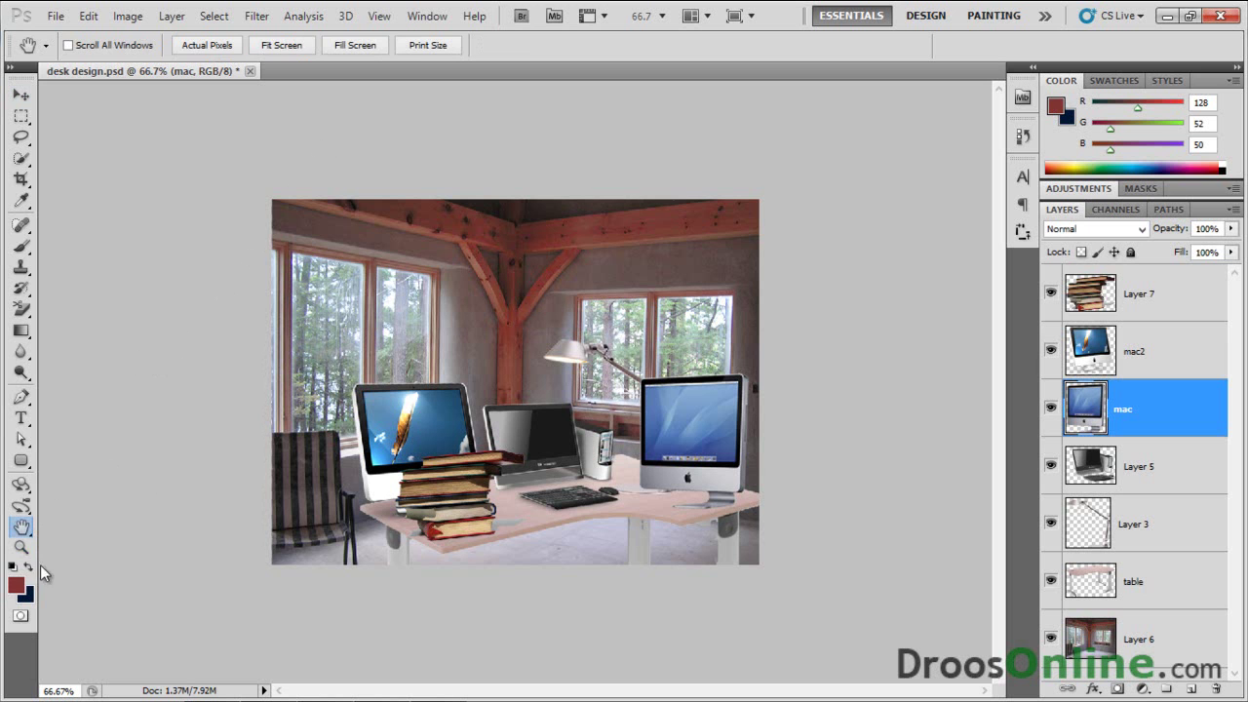
{"action": "left_click", "coordinate": [21, 548]}
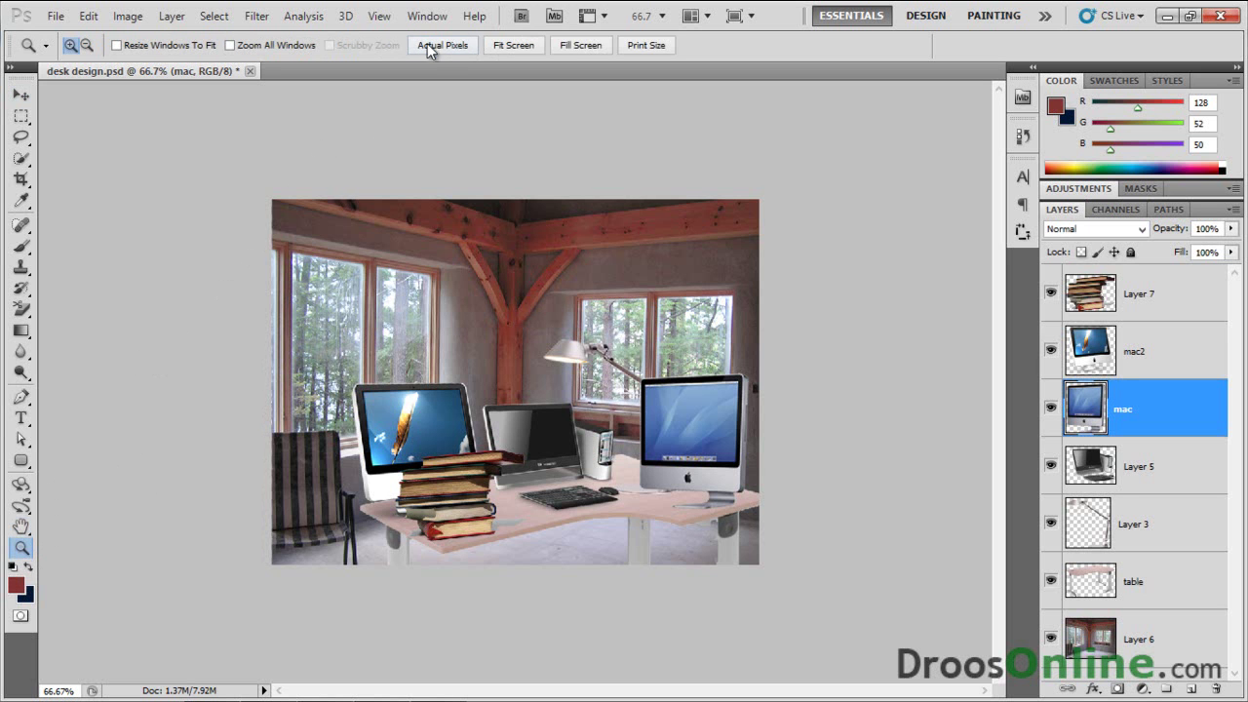
{"action": "left_click", "coordinate": [504, 46]}
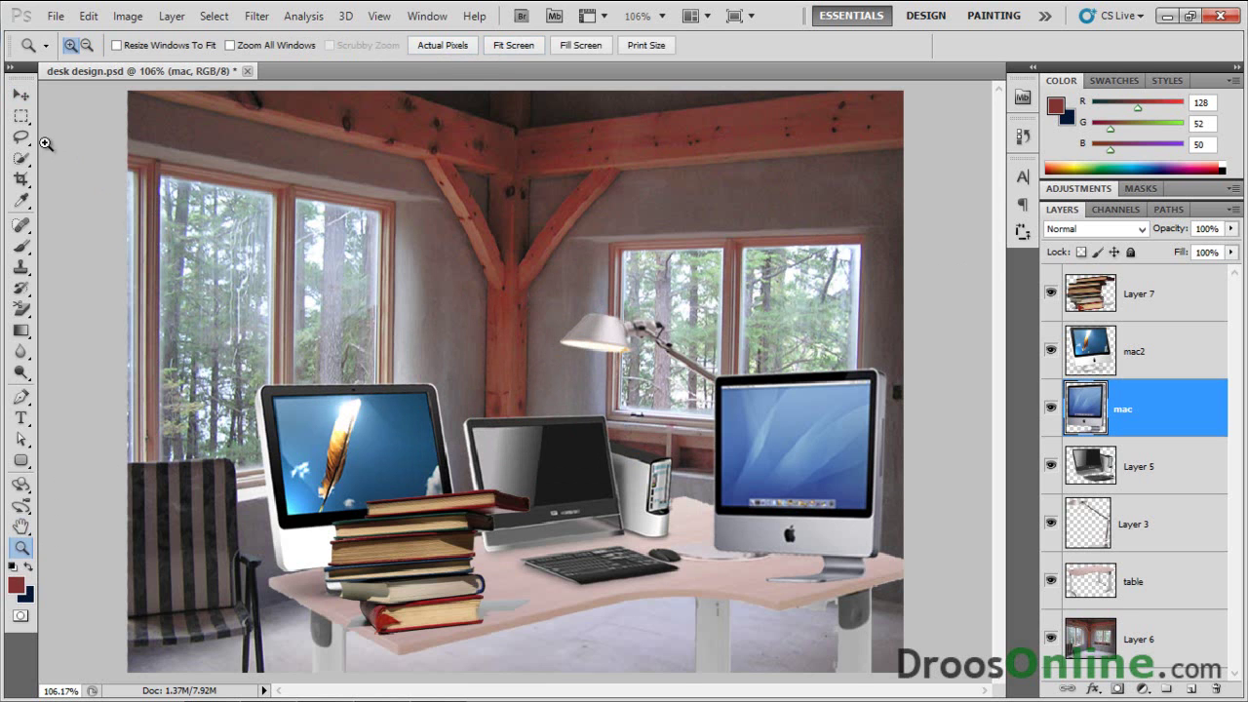
{"action": "left_click", "coordinate": [20, 95]}
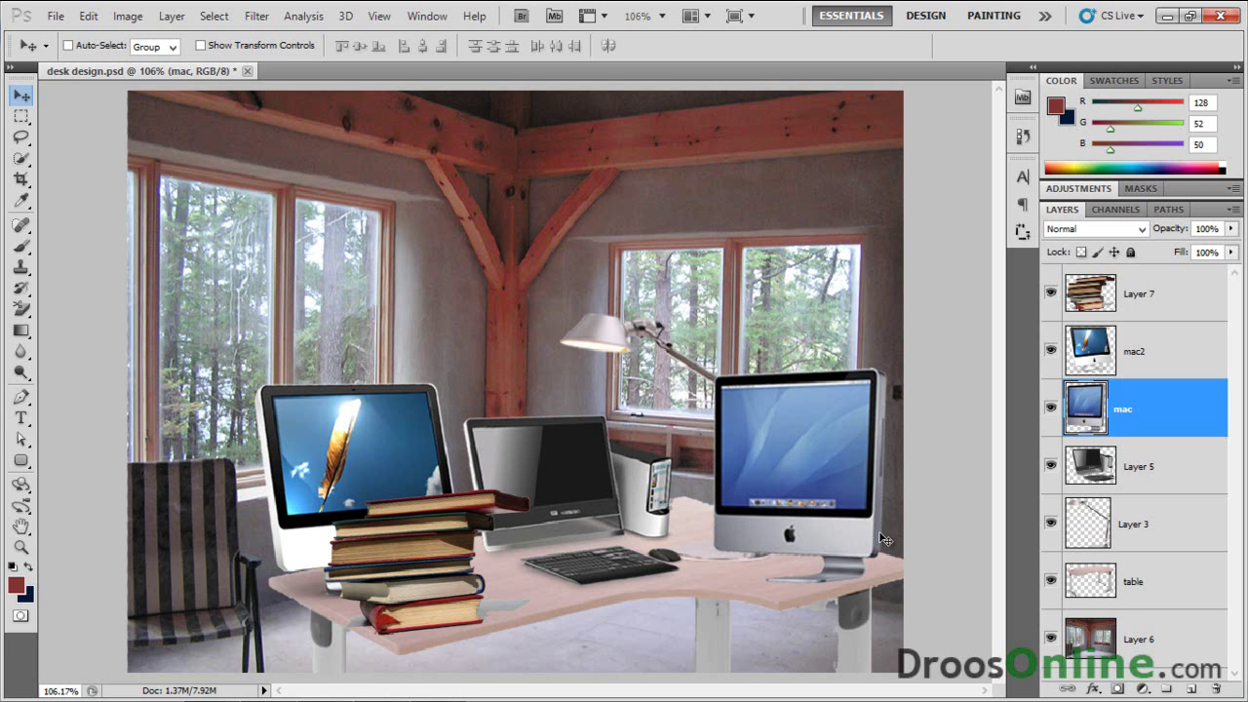
Hide every layer except the room photo, then show the table layer and move it lower in the stack.
{"action": "left_click_drag", "start_coordinate": [1050, 583], "coordinate": [1059, 270]}
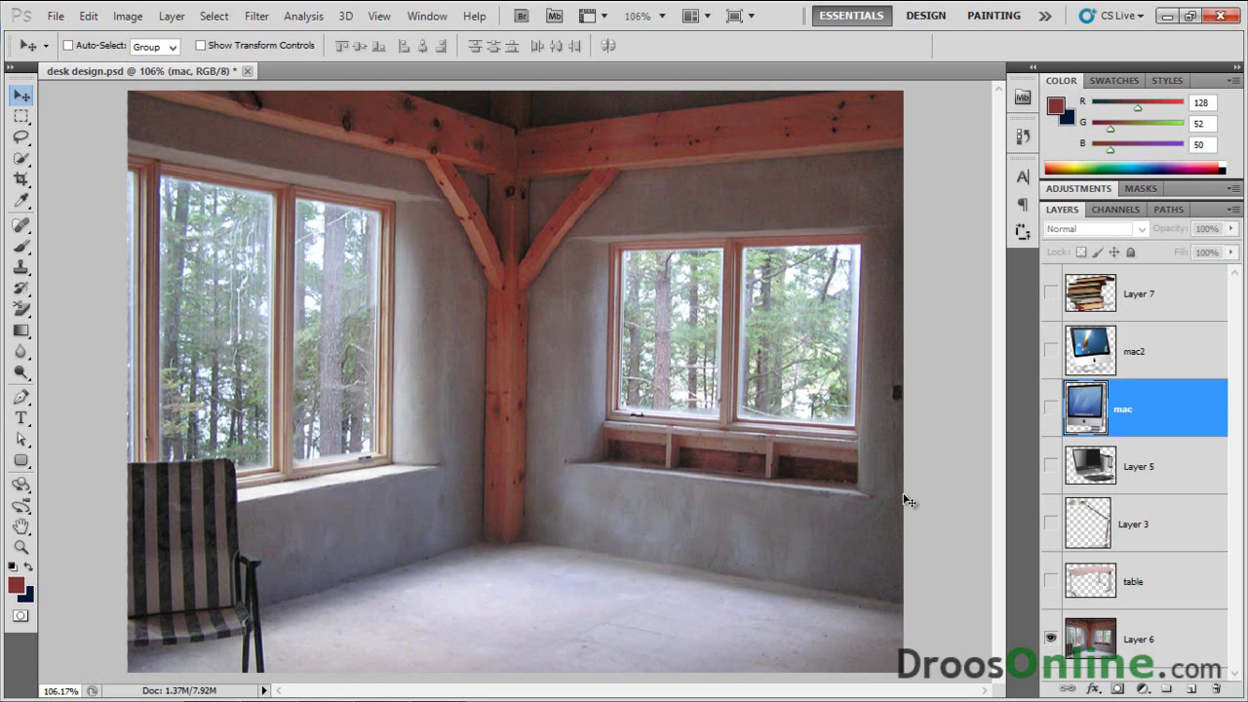
{"action": "left_click", "coordinate": [1051, 582]}
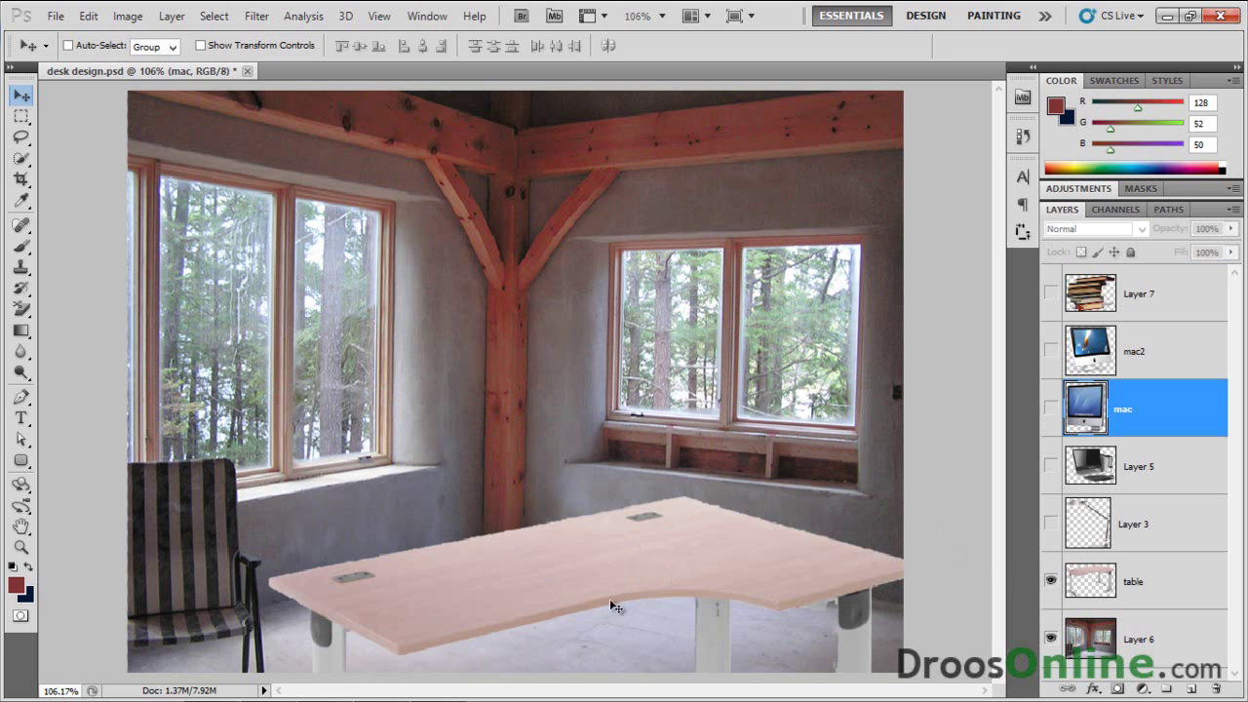
{"action": "left_click", "coordinate": [1085, 594]}
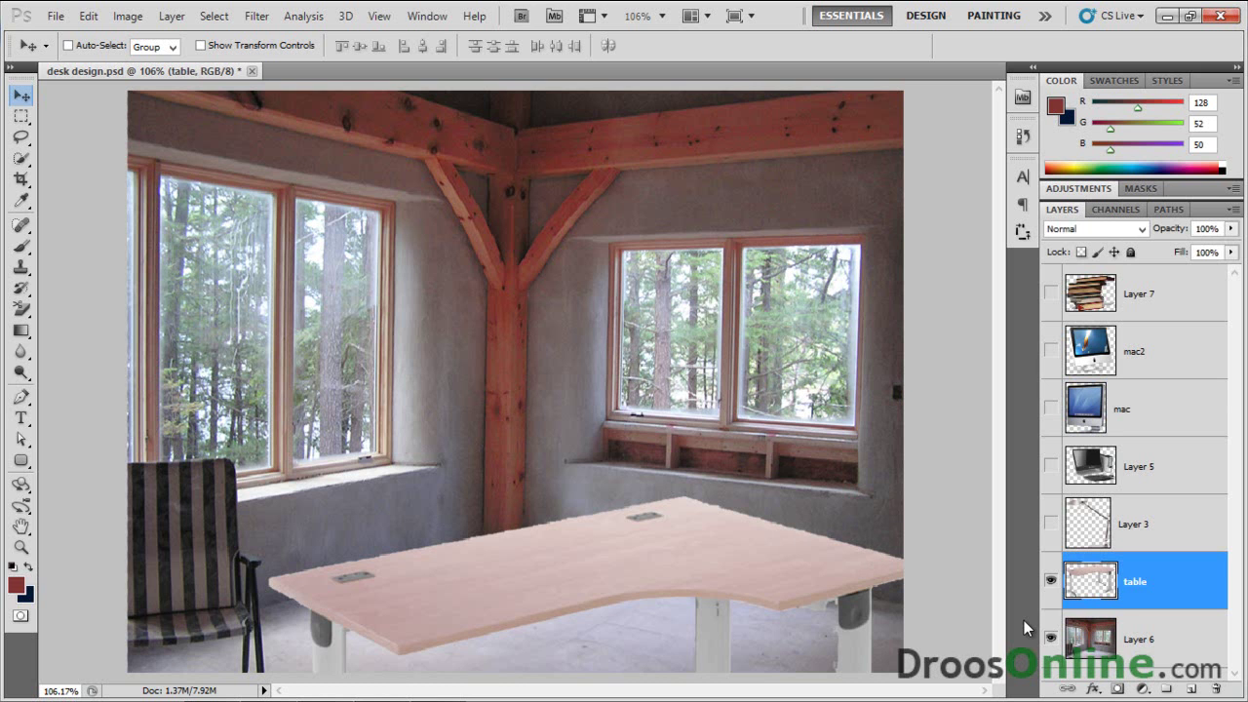
{"action": "mouse_move", "coordinate": [1088, 596]}
{"action": "left_mouse_down"}
{"action": "mouse_move", "coordinate": [1089, 667]}
{"action": "mouse_move", "coordinate": [1089, 550]}
{"action": "left_mouse_up"}
Show the lamp (Layer 3) stacked above the table, and show the computer Layer 5.
{"action": "left_click", "coordinate": [1050, 524]}
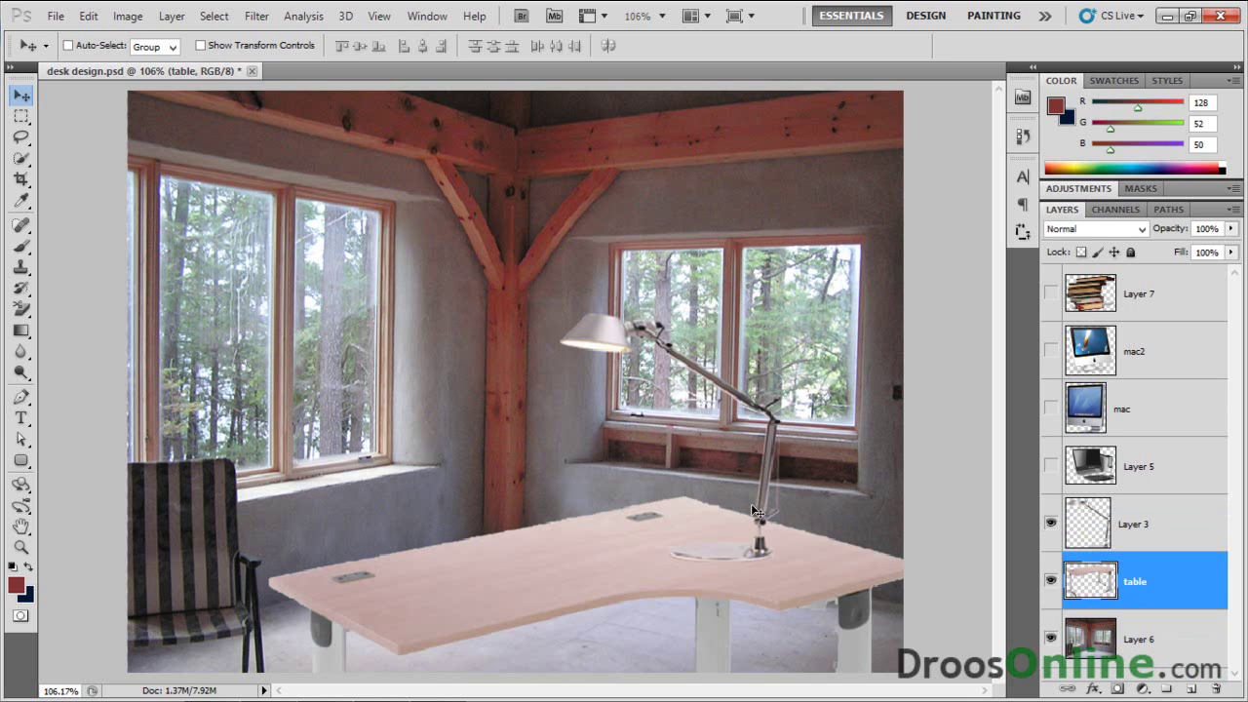
{"action": "left_click_drag", "start_coordinate": [1088, 531], "coordinate": [1087, 624]}
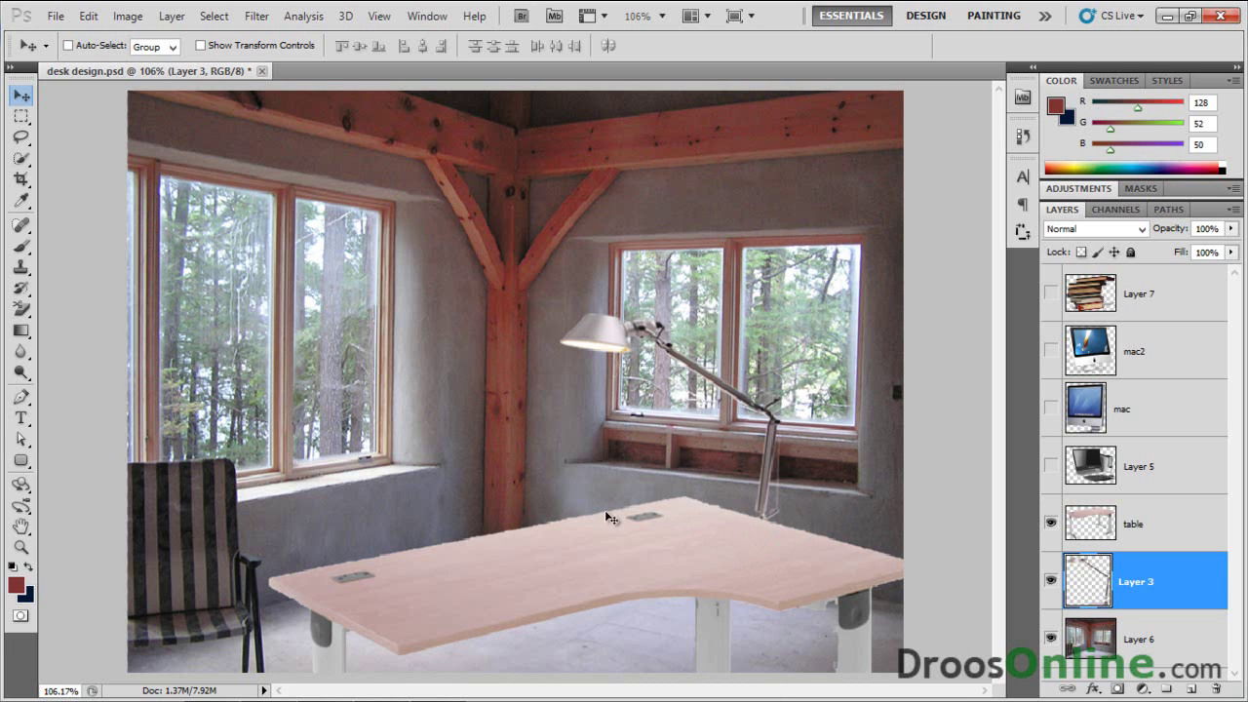
{"action": "left_click", "coordinate": [1053, 525]}
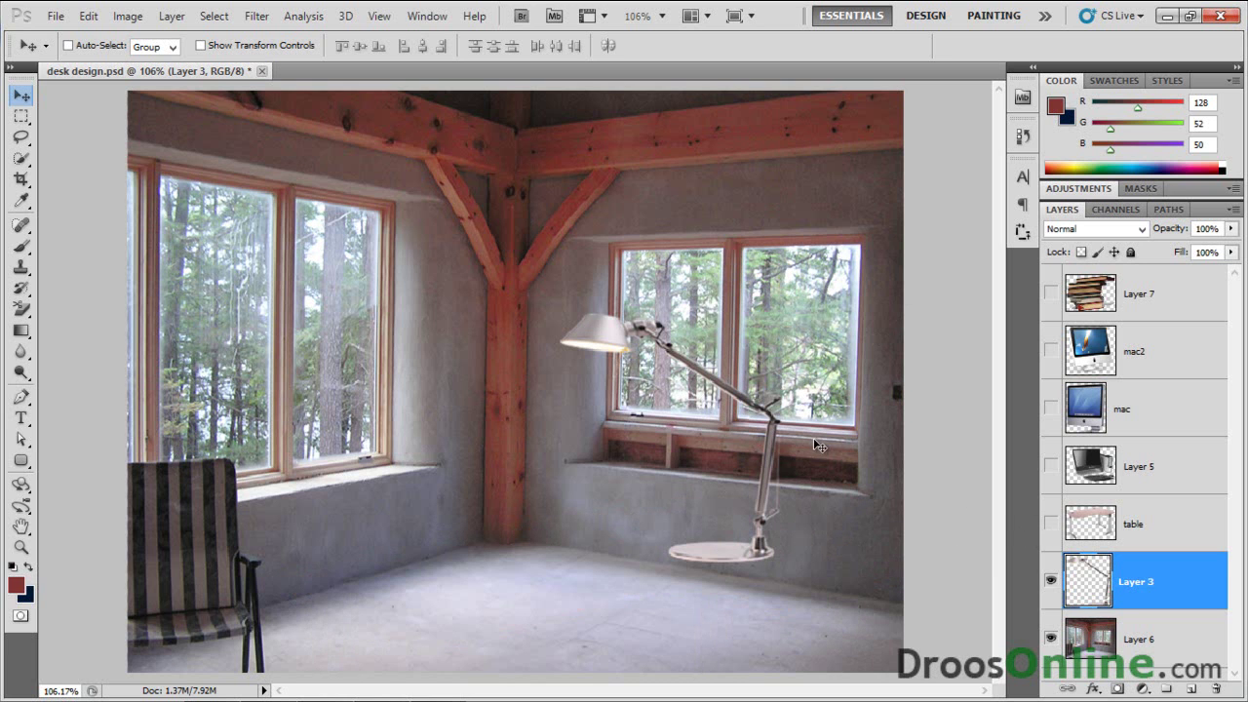
{"action": "left_click", "coordinate": [1051, 524]}
{"action": "mouse_move", "coordinate": [1090, 565]}
{"action": "left_mouse_down"}
{"action": "mouse_move", "coordinate": [1090, 466]}
{"action": "mouse_move", "coordinate": [1090, 488]}
{"action": "left_mouse_up"}
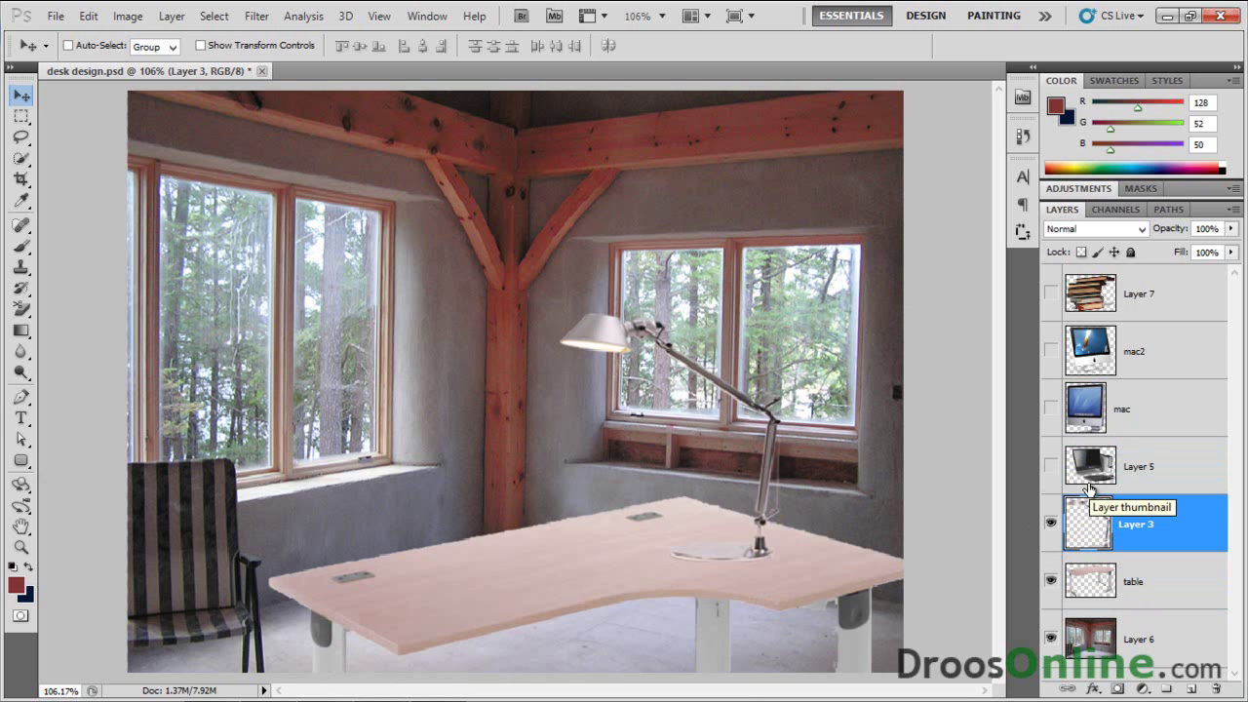
{"action": "left_click", "coordinate": [1050, 466]}
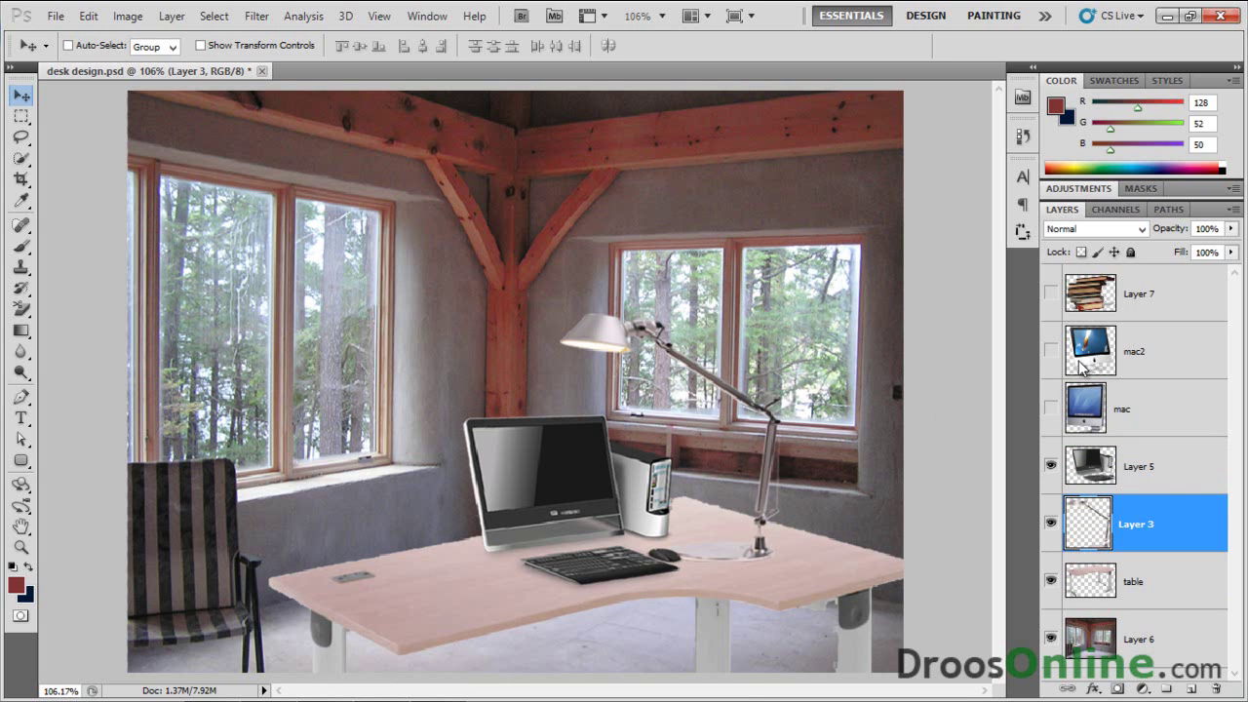
{"action": "left_click", "coordinate": [1051, 410]}
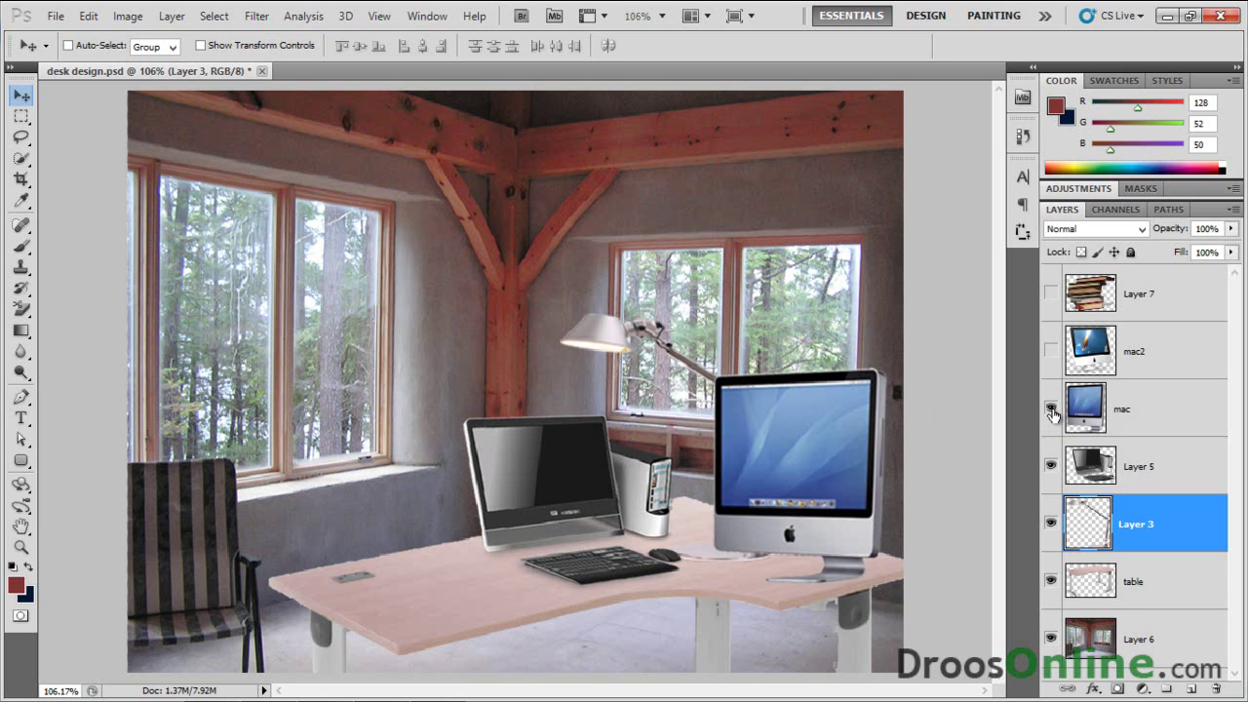
{"action": "left_click", "coordinate": [1051, 351]}
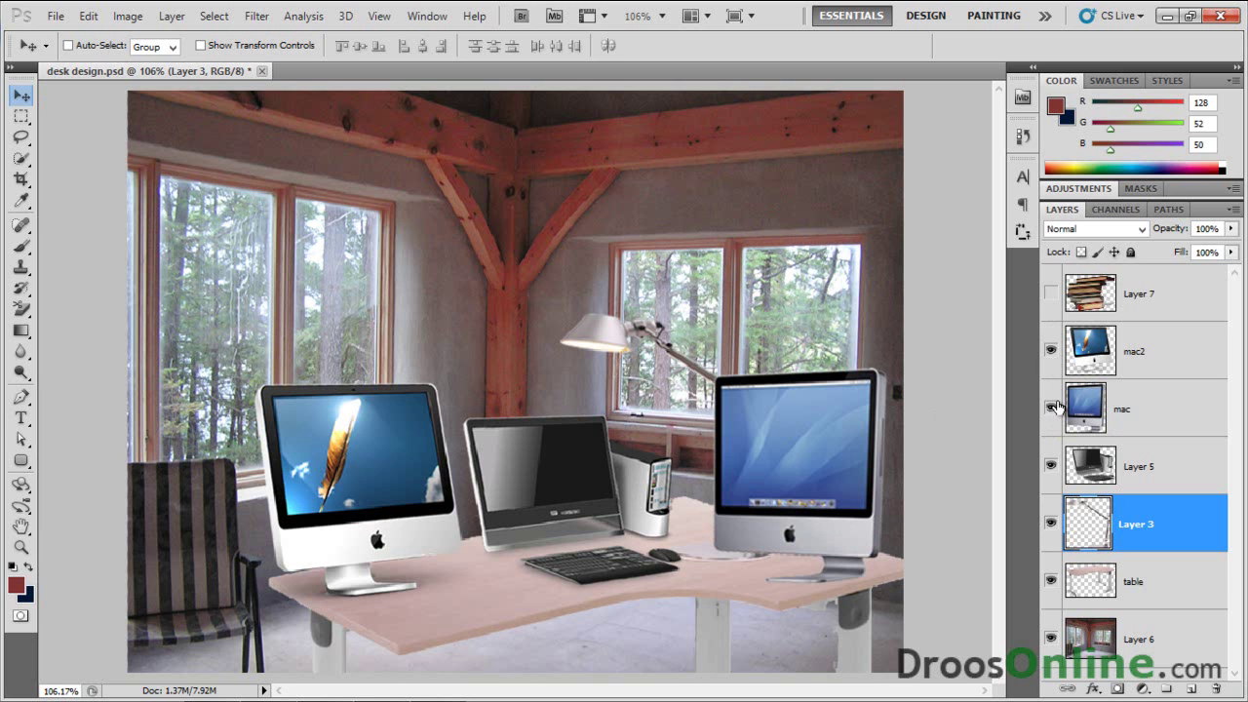
{"action": "left_click", "coordinate": [1051, 409]}
{"action": "left_click", "coordinate": [1051, 351]}
{"action": "left_click", "coordinate": [1051, 292]}
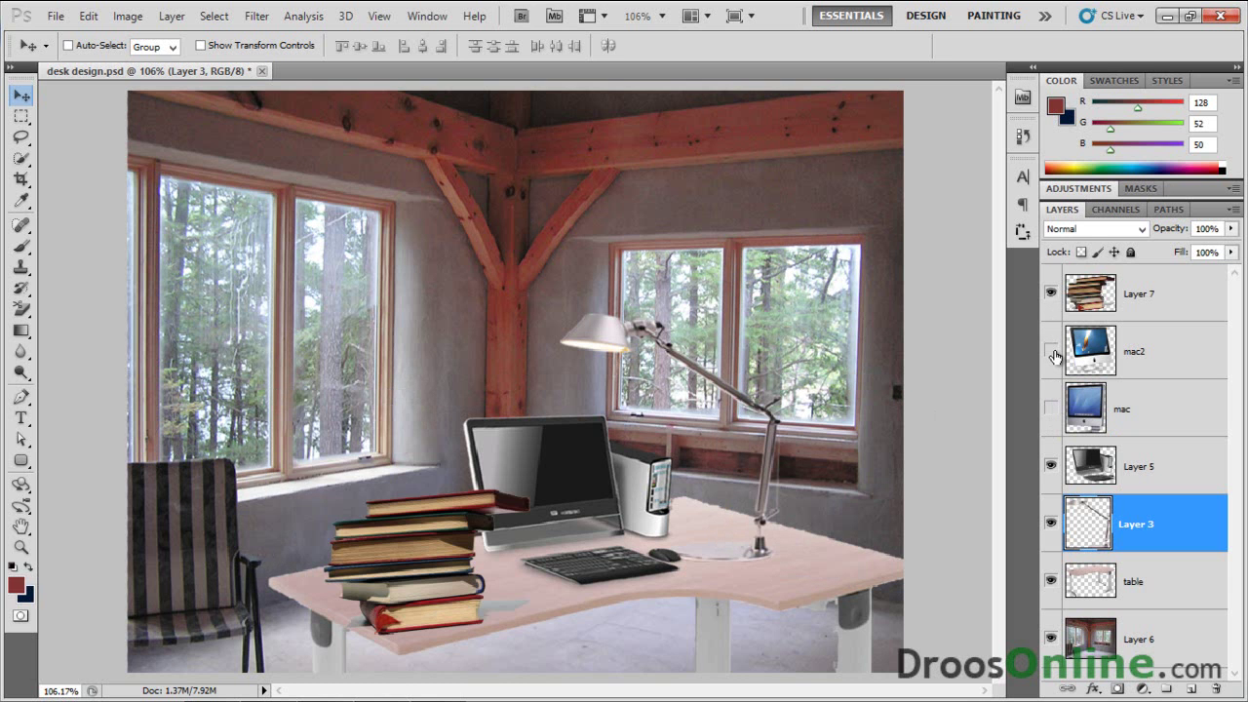
{"action": "left_click", "coordinate": [1051, 351]}
{"action": "left_click", "coordinate": [1051, 351]}
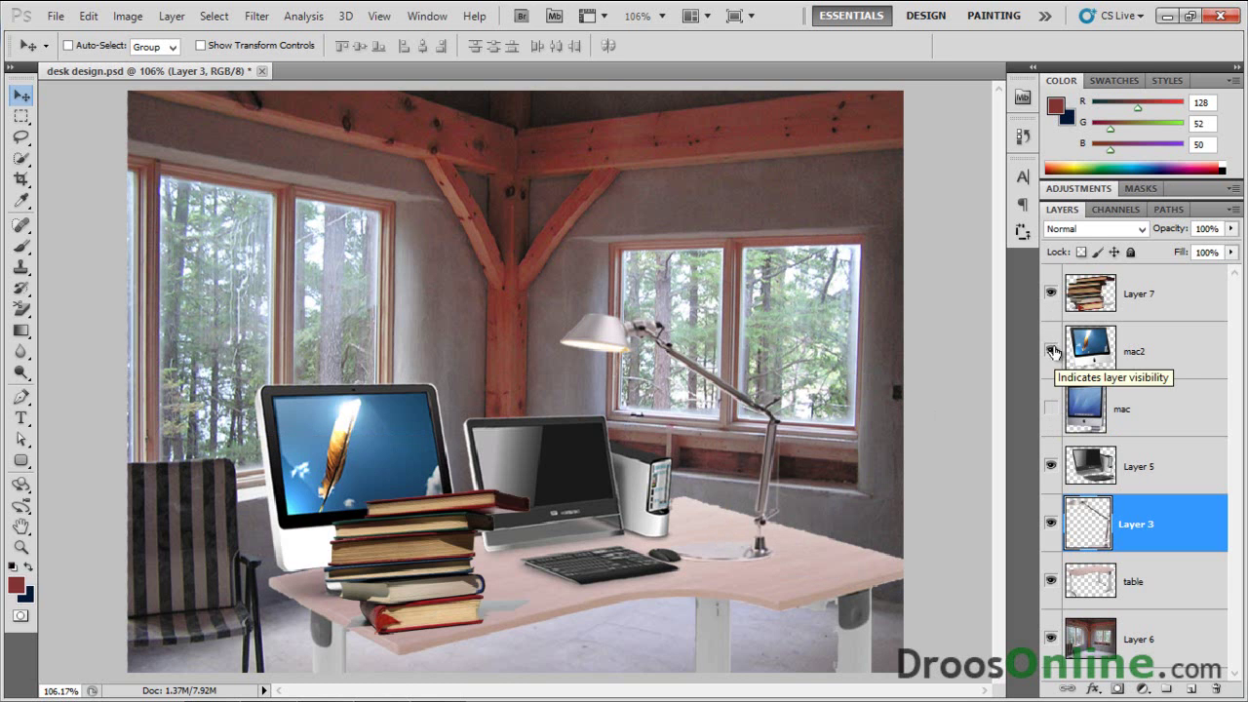
{"action": "left_click", "coordinate": [1051, 292]}
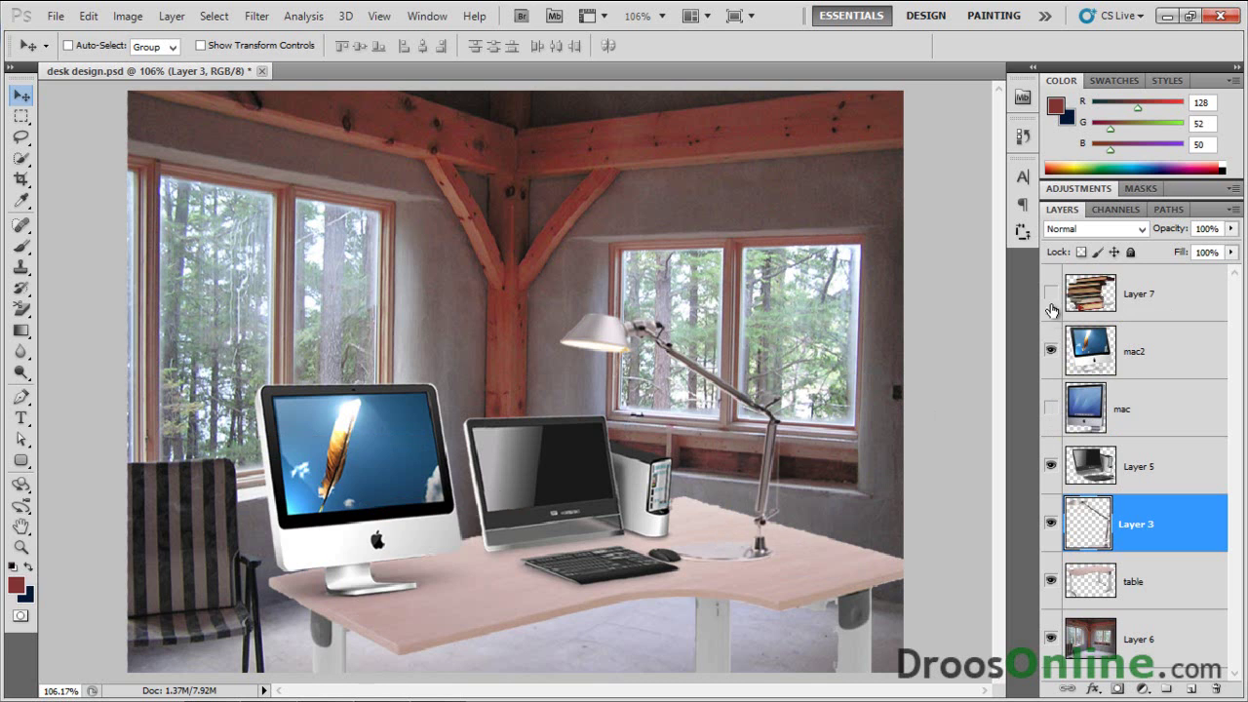
{"action": "left_click", "coordinate": [1051, 293]}
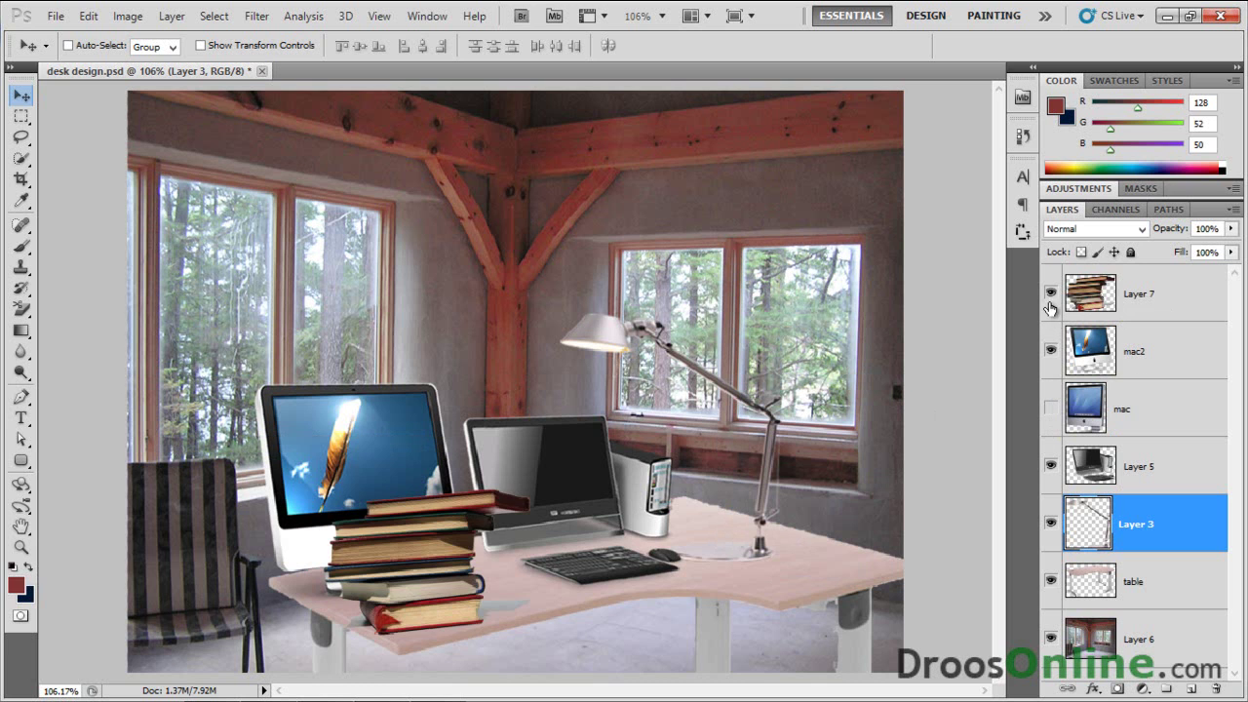
{"action": "left_click", "coordinate": [1051, 409]}
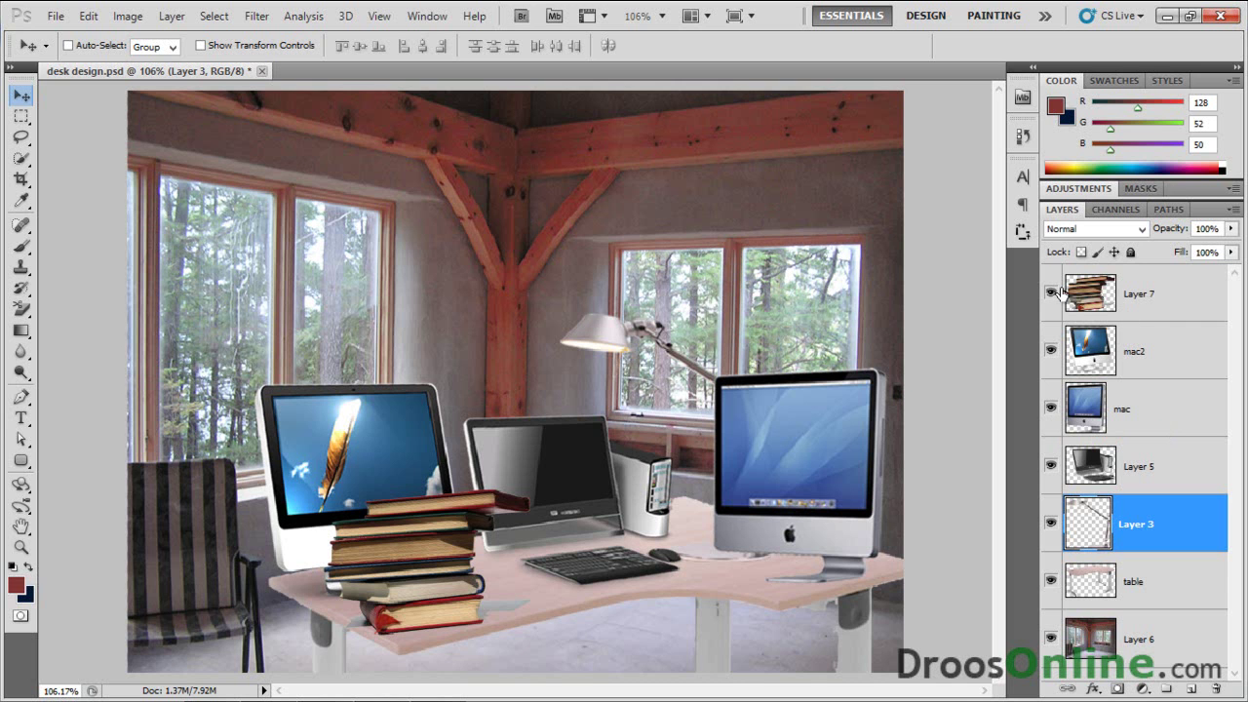
{"action": "left_click", "coordinate": [1051, 350]}
{"action": "left_click", "coordinate": [1051, 353]}
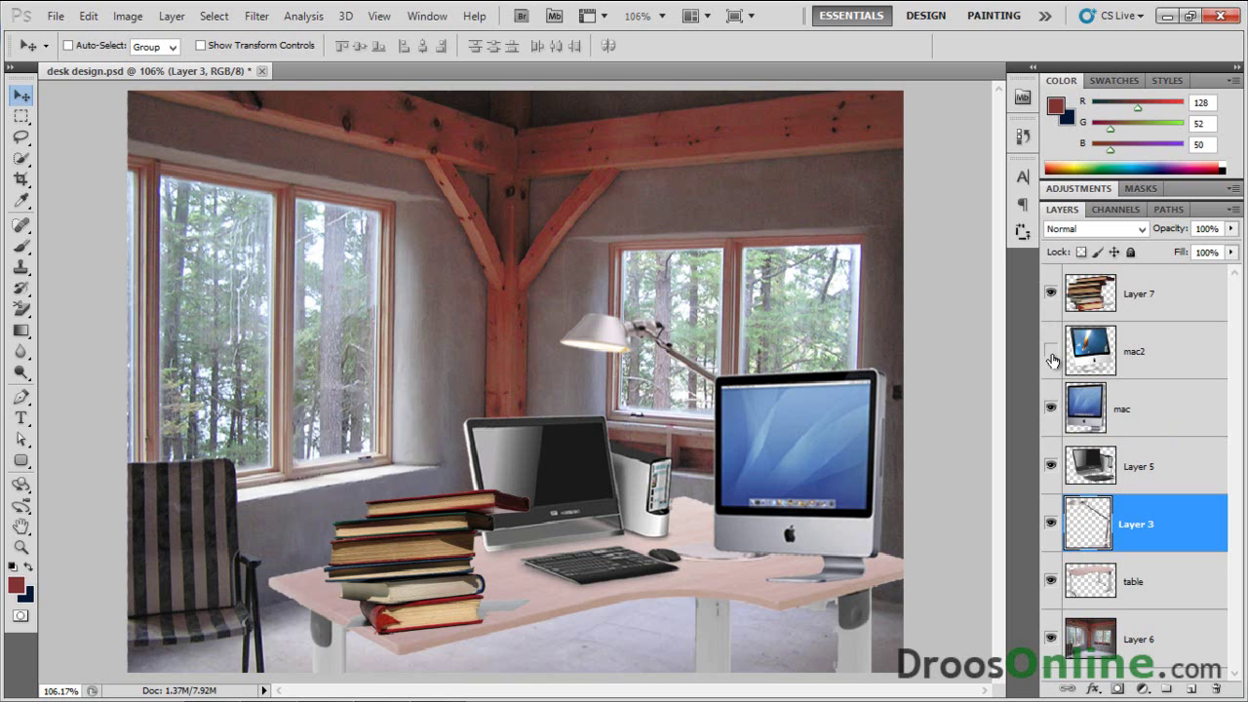
{"action": "left_click", "coordinate": [1051, 353]}
{"action": "left_click", "coordinate": [1050, 353]}
{"action": "left_click", "coordinate": [1050, 353]}
{"action": "left_click", "coordinate": [1050, 353]}
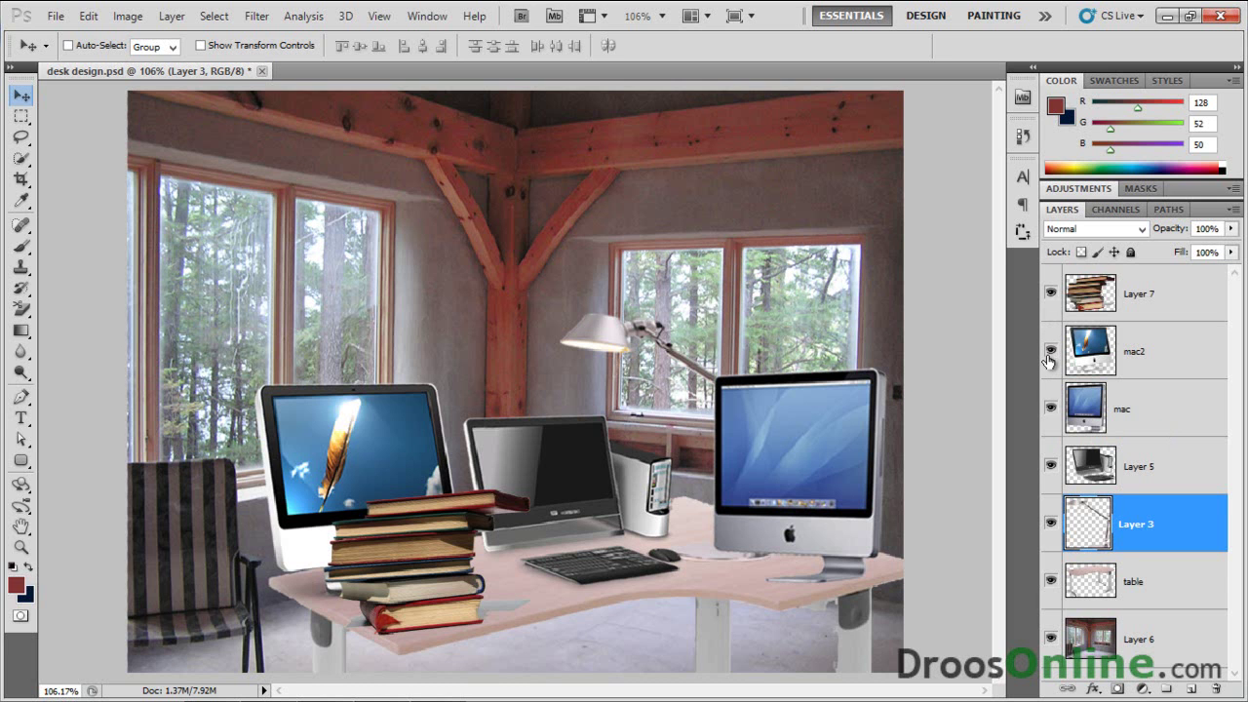
{"action": "left_click", "coordinate": [1050, 353]}
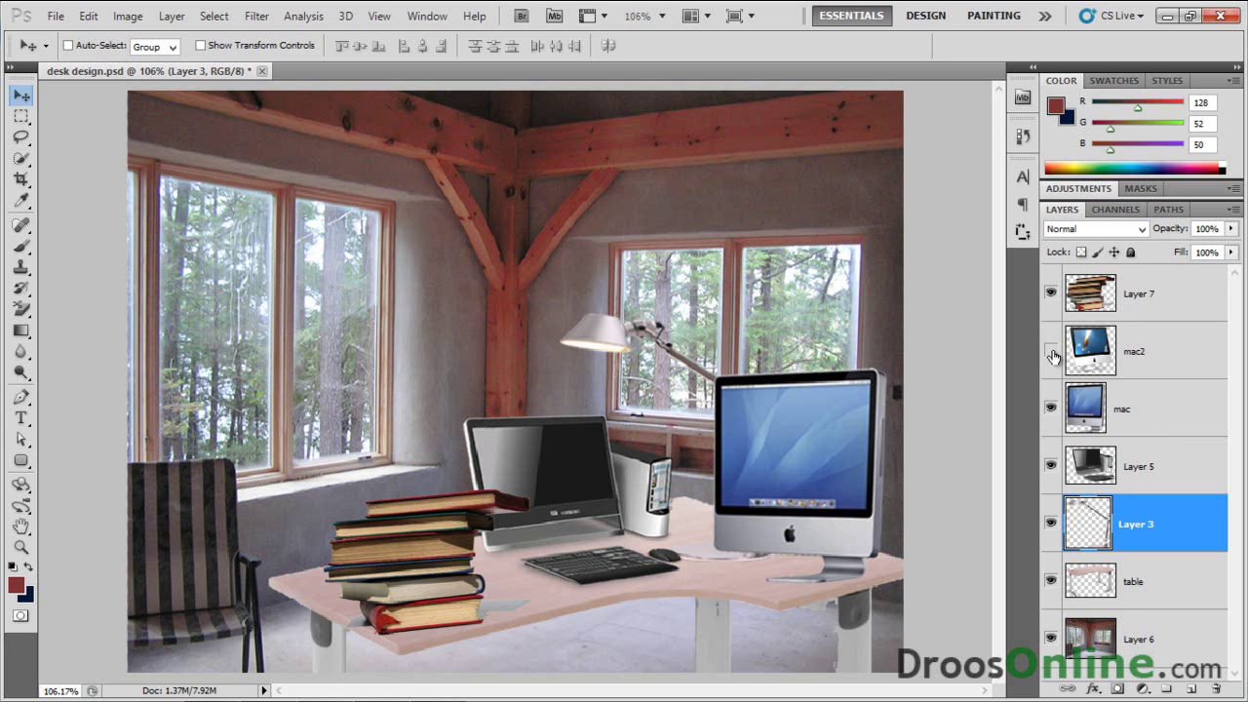
{"action": "left_click", "coordinate": [1051, 353]}
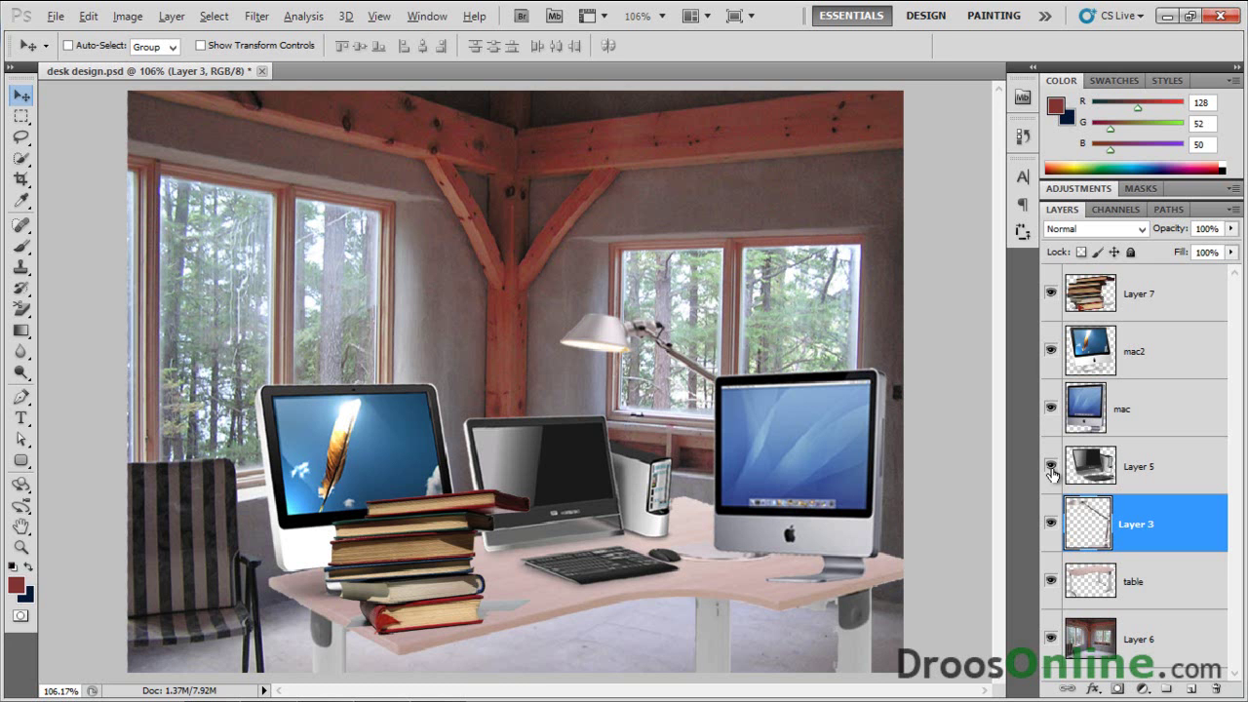
{"action": "left_click", "coordinate": [1051, 468], "text": "alt"}
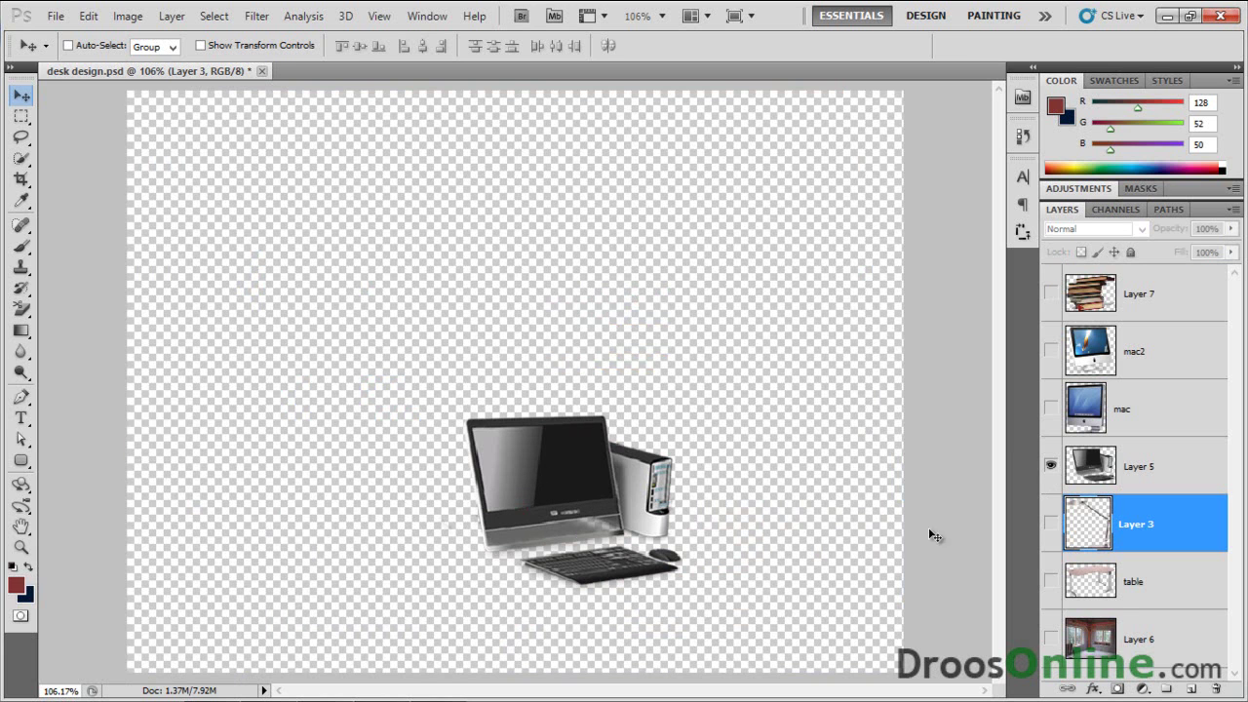
{"action": "left_click", "coordinate": [1050, 470], "text": "alt"}
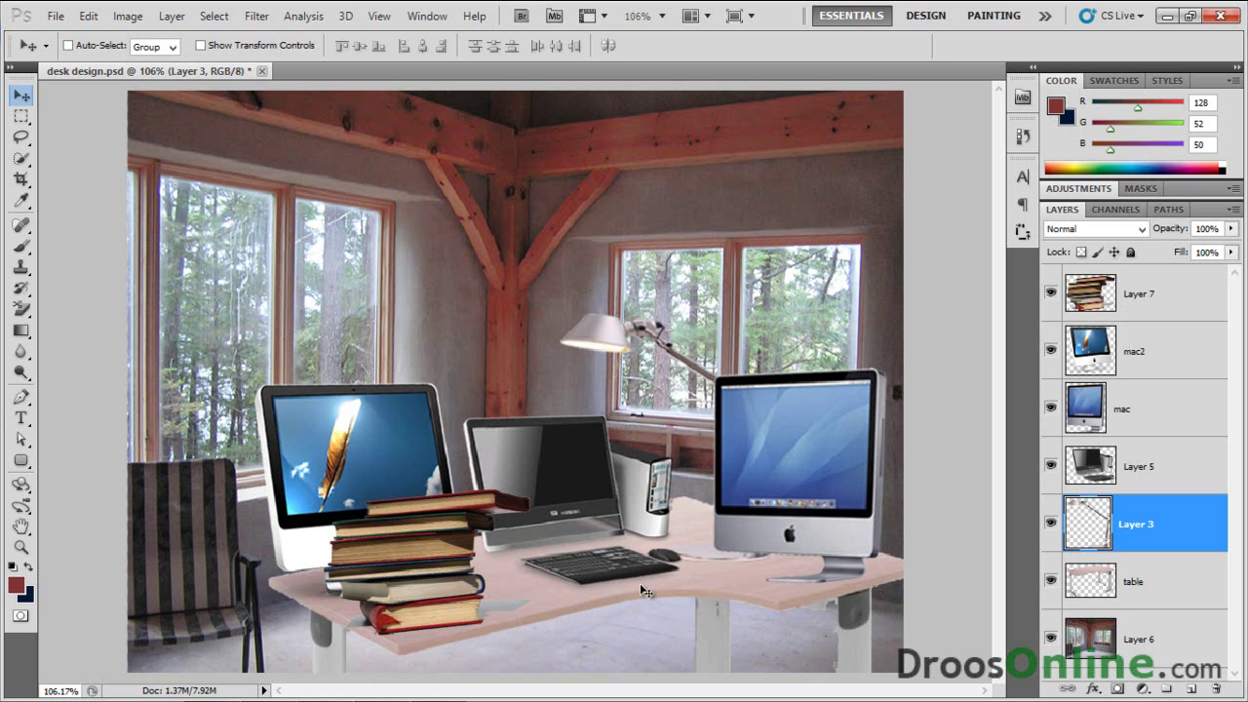
Nudge the table layer slightly left and down on the canvas, then select Layer 7.
{"action": "left_click", "coordinate": [1093, 599]}
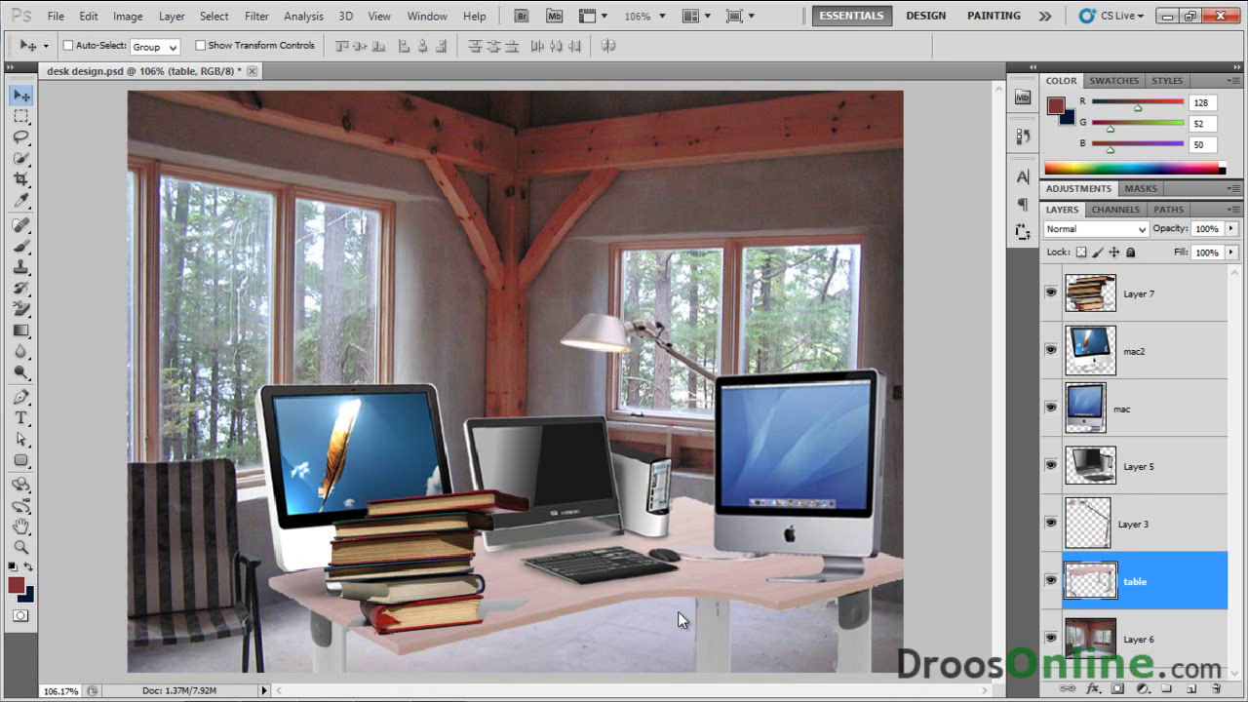
{"action": "mouse_move", "coordinate": [737, 585]}
{"action": "left_mouse_down"}
{"action": "mouse_move", "coordinate": [613, 611]}
{"action": "mouse_move", "coordinate": [719, 590]}
{"action": "left_mouse_up"}
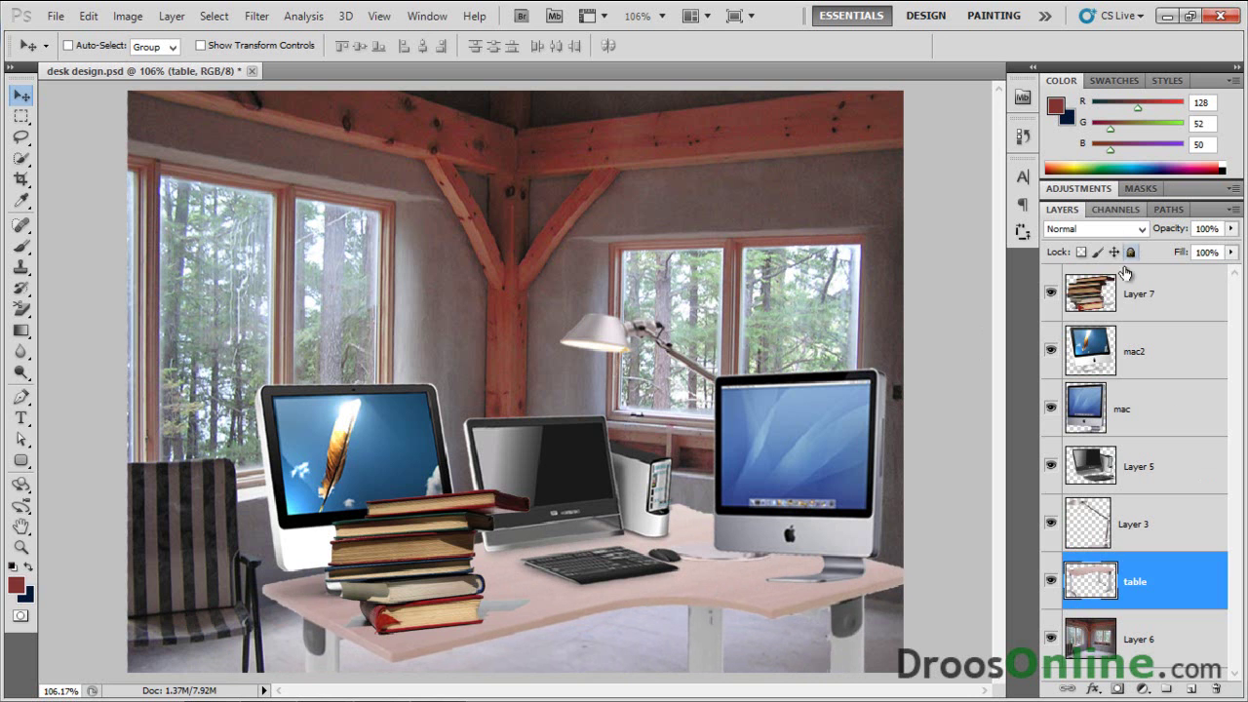
{"action": "left_click", "coordinate": [1137, 311]}
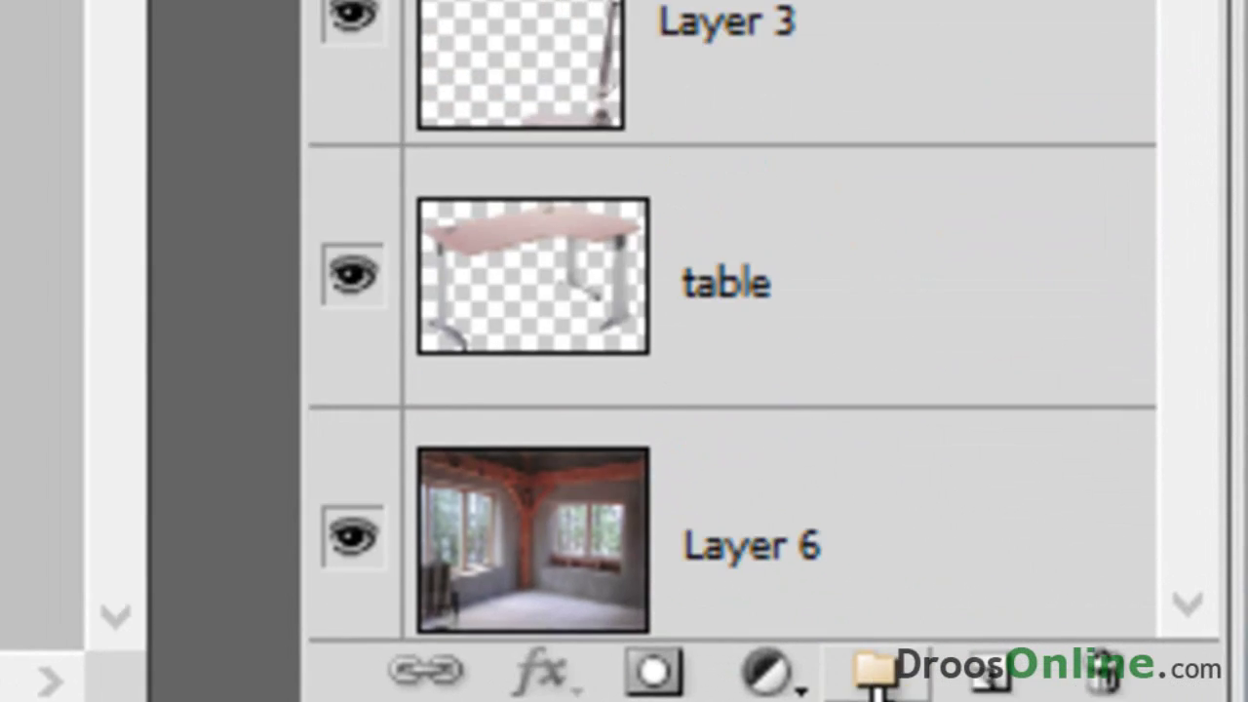
Create Group 1 and move Layer 7, mac2, mac, Layer 5 and Layer 3 into it.
{"action": "left_click", "coordinate": [875, 670]}
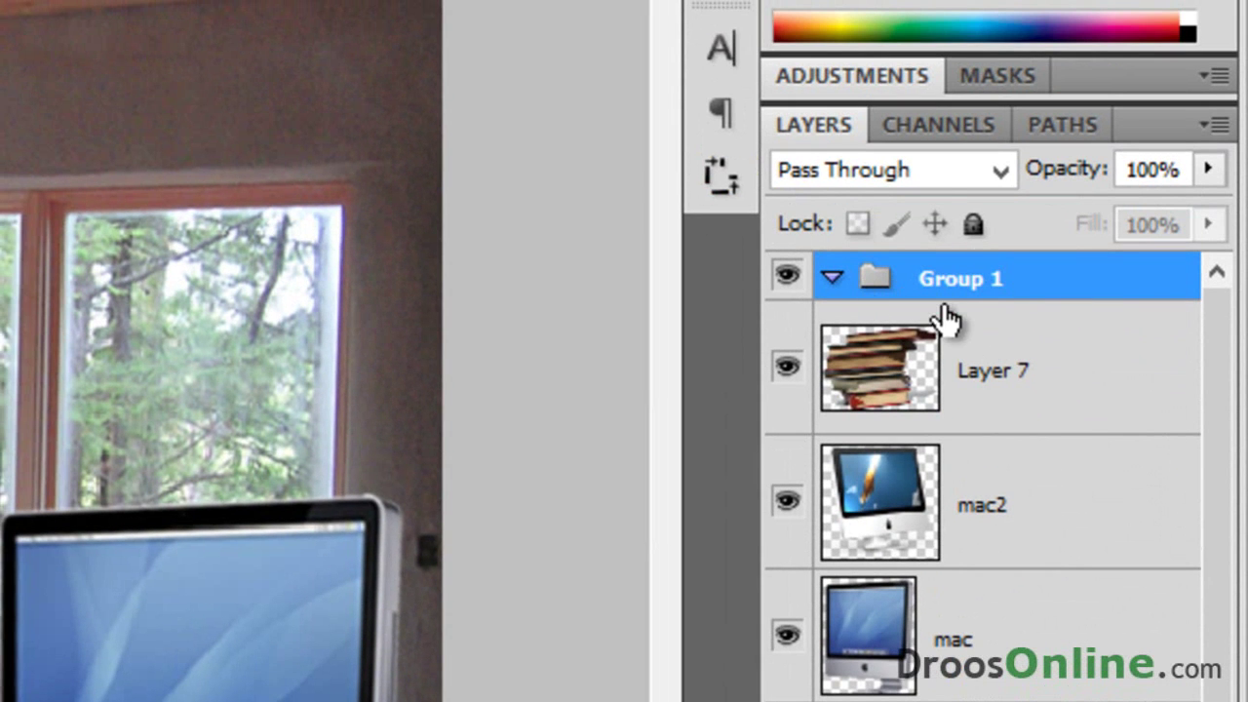
{"action": "left_click", "coordinate": [833, 279]}
{"action": "left_click_drag", "start_coordinate": [873, 374], "coordinate": [881, 283]}
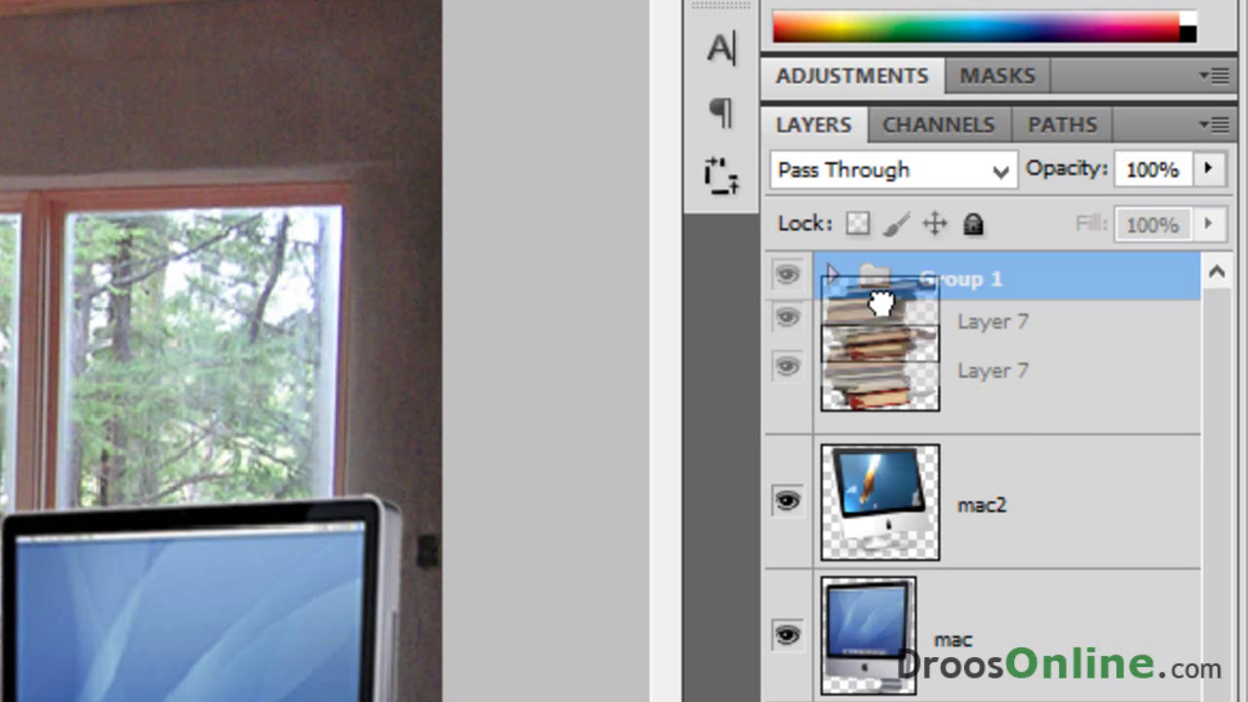
{"action": "left_click_drag", "start_coordinate": [881, 369], "coordinate": [880, 283]}
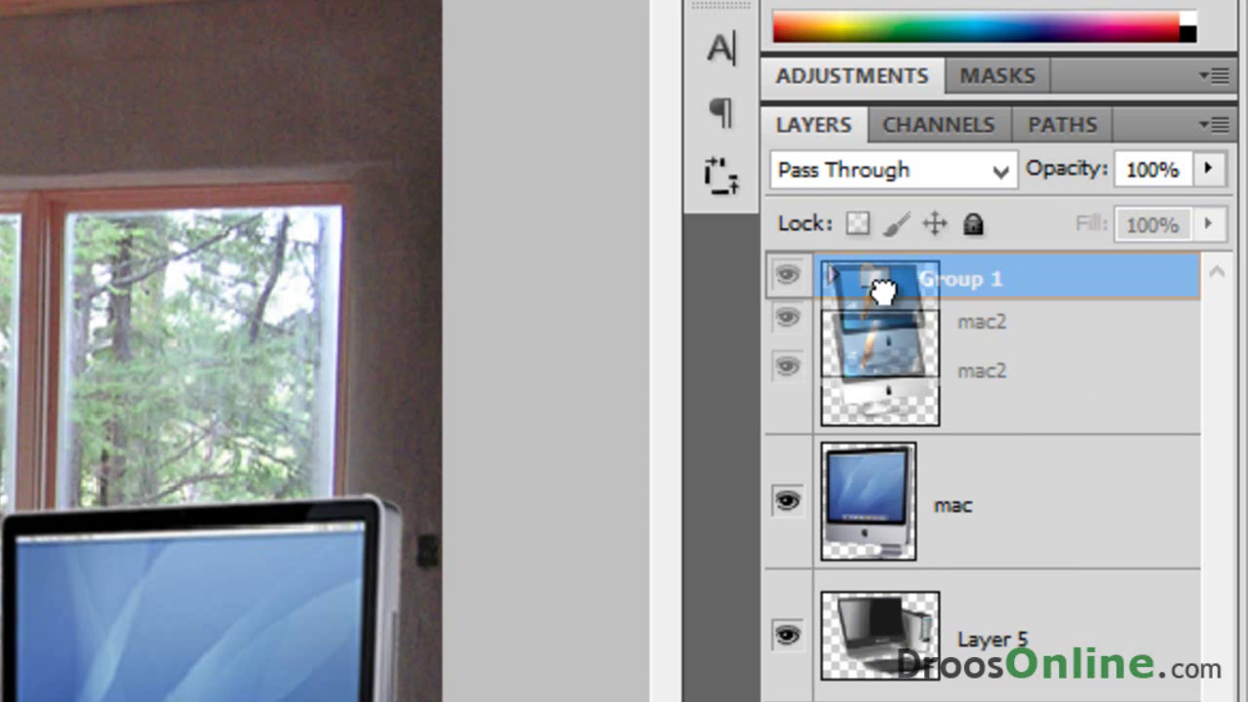
{"action": "left_click_drag", "start_coordinate": [881, 361], "coordinate": [880, 283]}
{"action": "left_click_drag", "start_coordinate": [874, 342], "coordinate": [875, 281]}
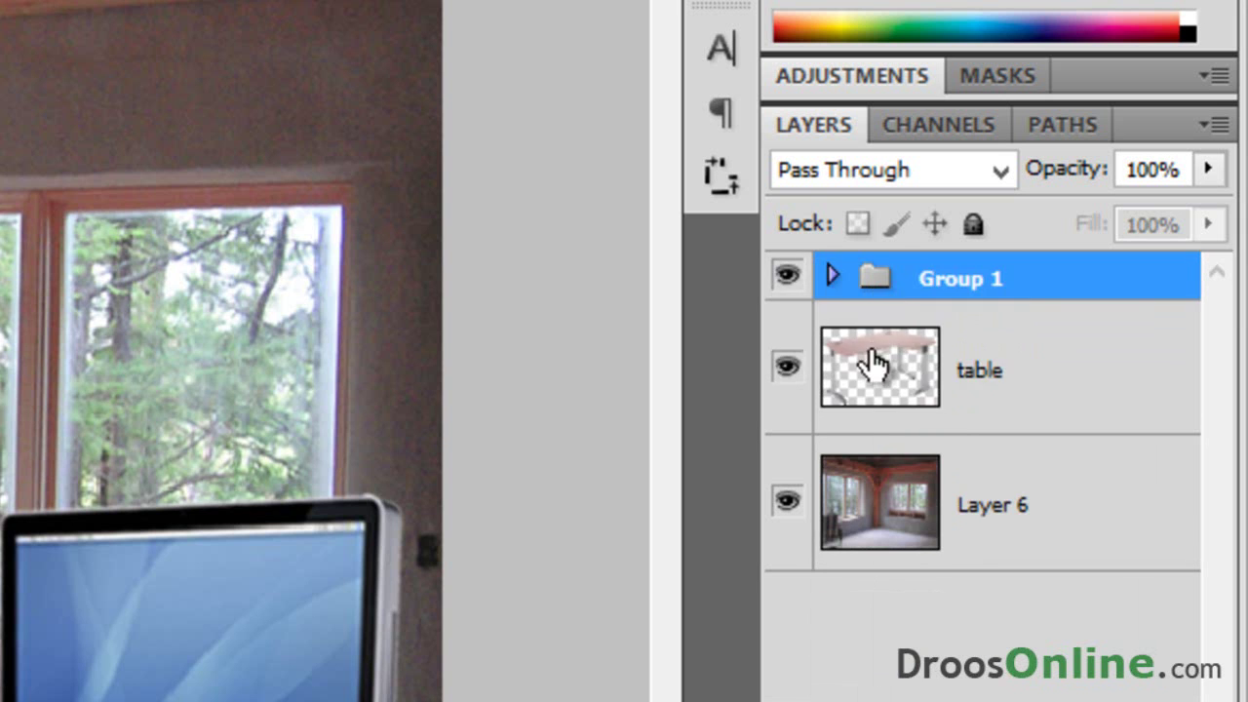
{"action": "left_click_drag", "start_coordinate": [872, 361], "coordinate": [872, 305]}
Add the table layer to Group 1, collapse the group, and deselect all layers.
{"action": "left_click", "coordinate": [832, 277]}
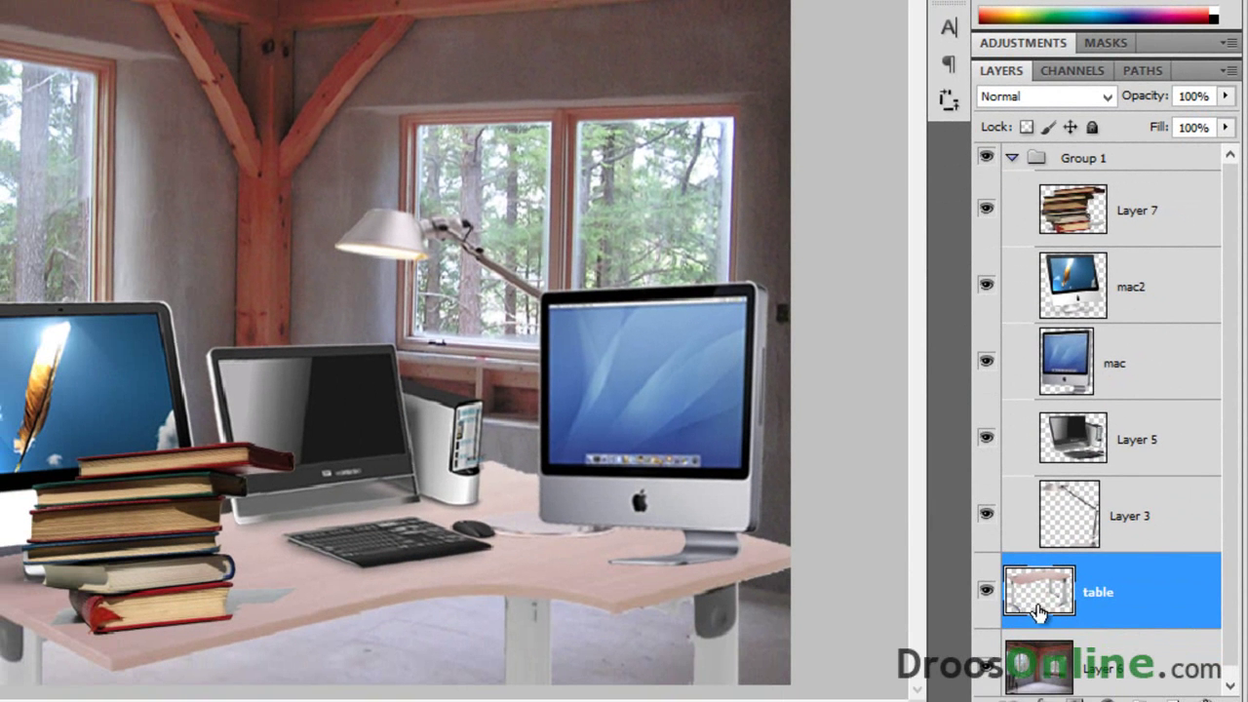
{"action": "left_click", "coordinate": [1011, 157]}
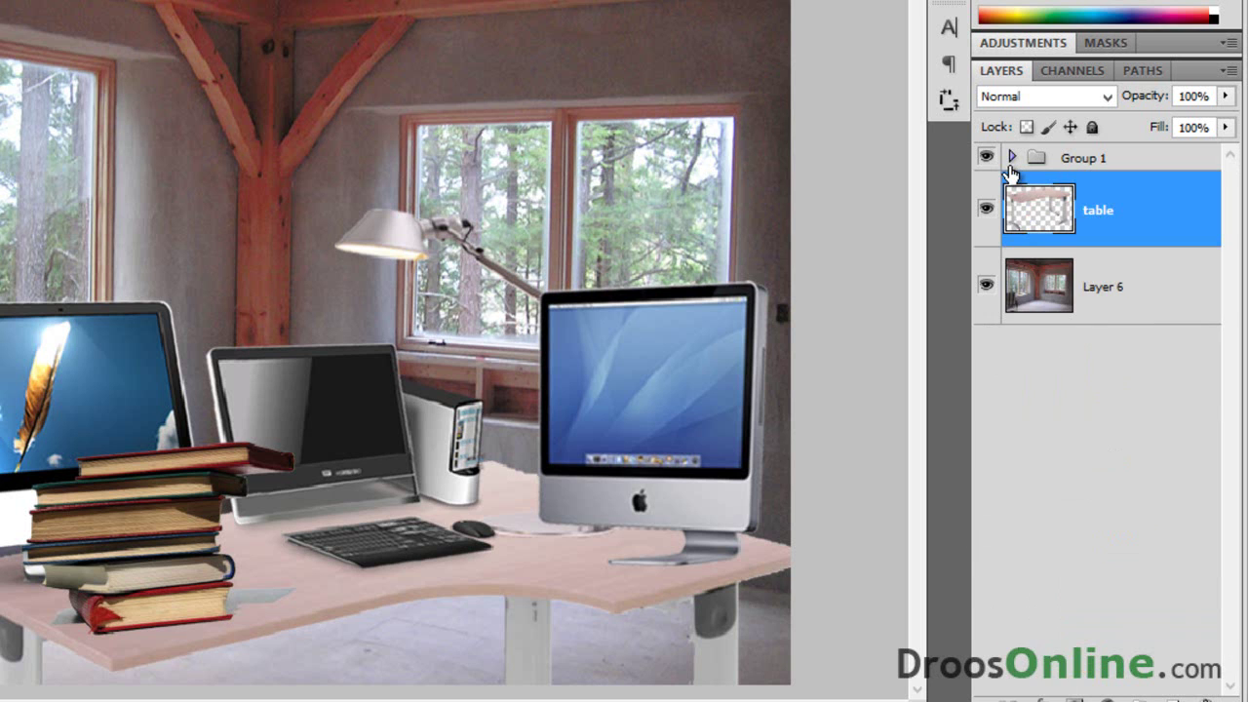
{"action": "left_click", "coordinate": [1011, 159]}
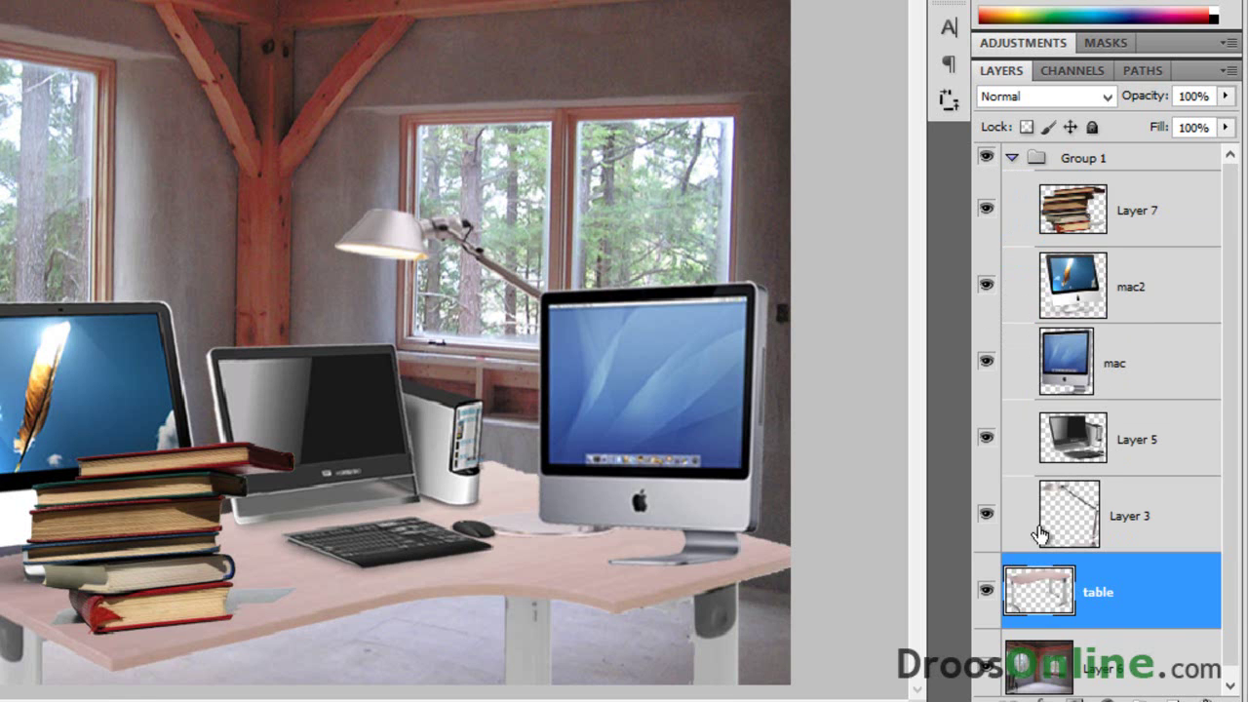
{"action": "left_click_drag", "start_coordinate": [1036, 605], "coordinate": [1031, 554]}
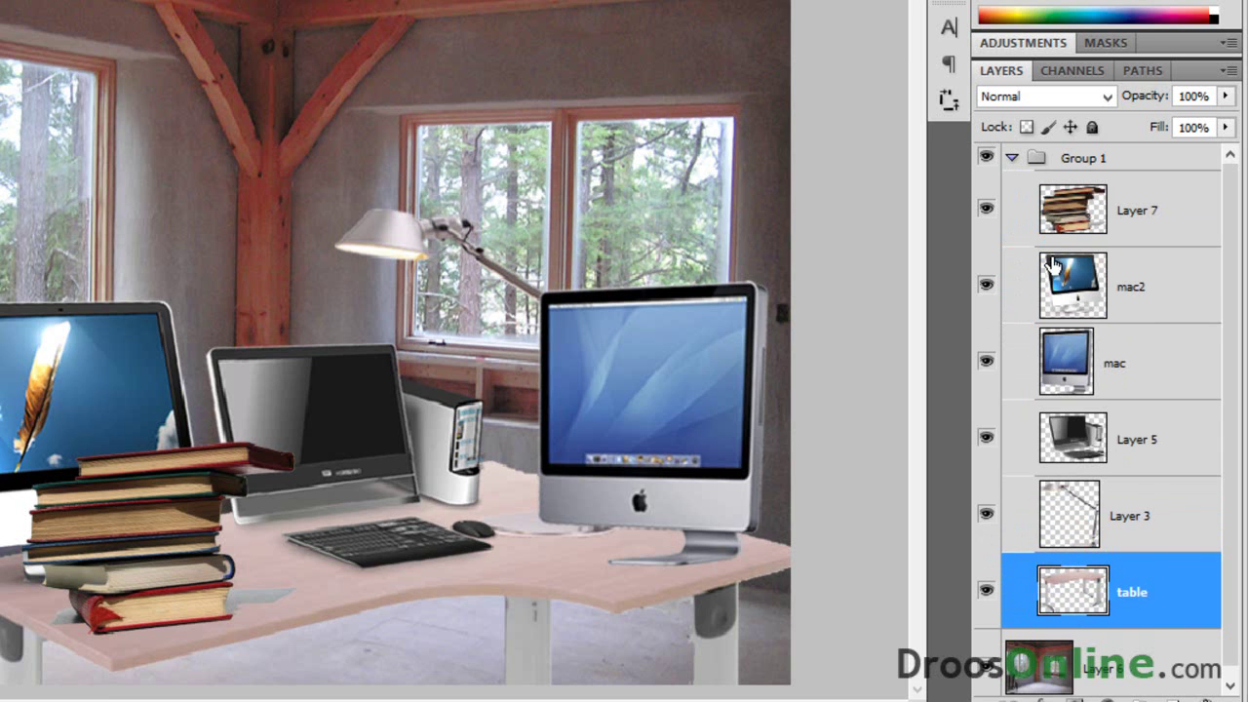
{"action": "left_click", "coordinate": [1011, 157]}
{"action": "left_click", "coordinate": [1033, 162]}
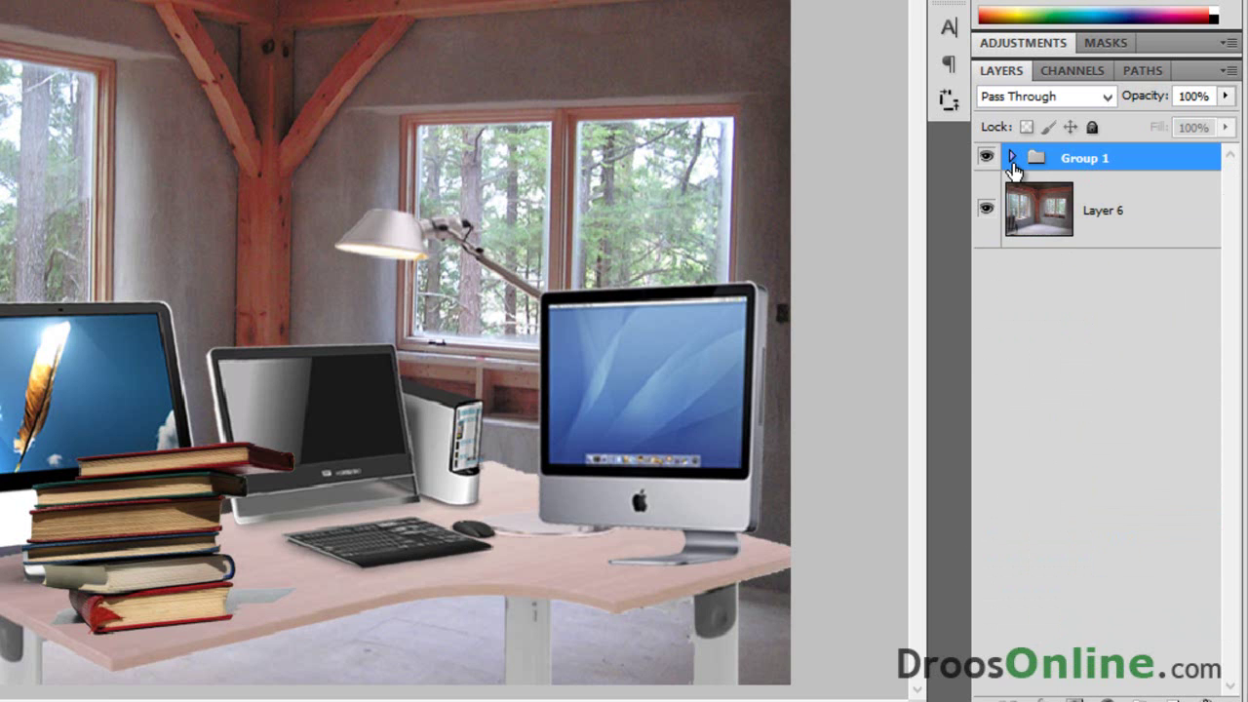
{"action": "left_click", "coordinate": [1044, 417]}
Drag Group 1 slightly left within the room and expand it to show its layers.
{"action": "left_click", "coordinate": [1094, 239]}
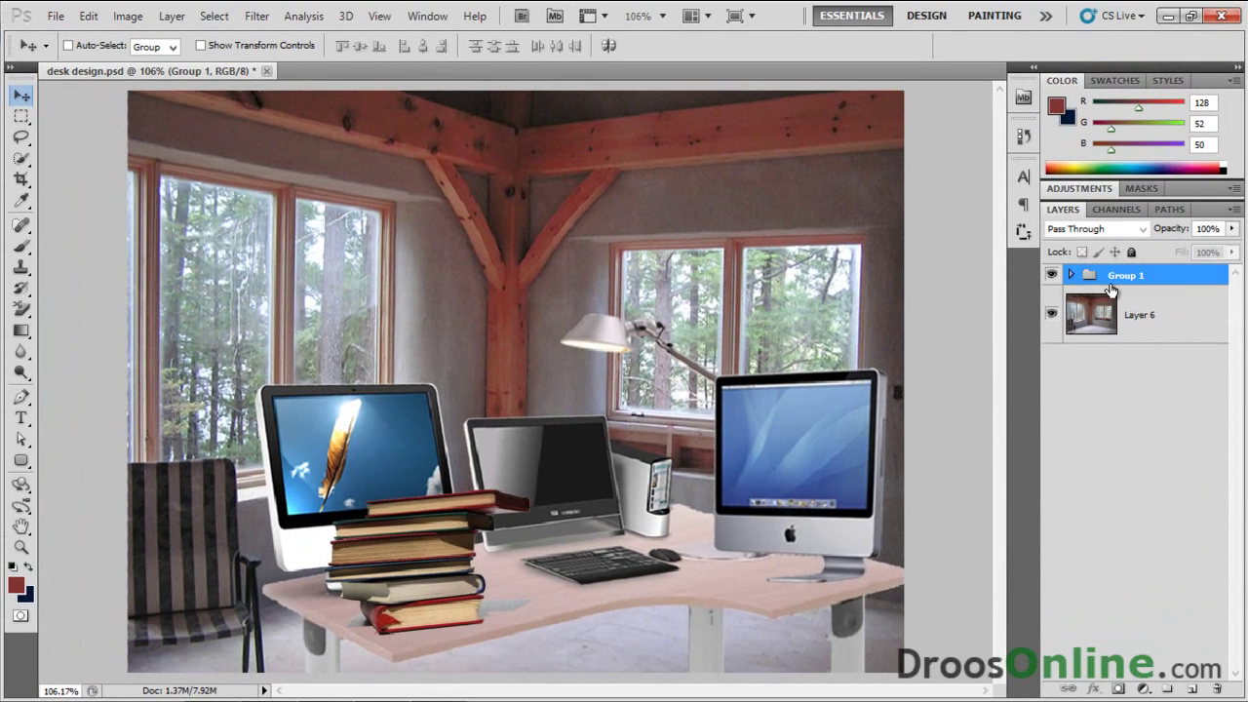
{"action": "left_click_drag", "start_coordinate": [777, 610], "coordinate": [668, 623]}
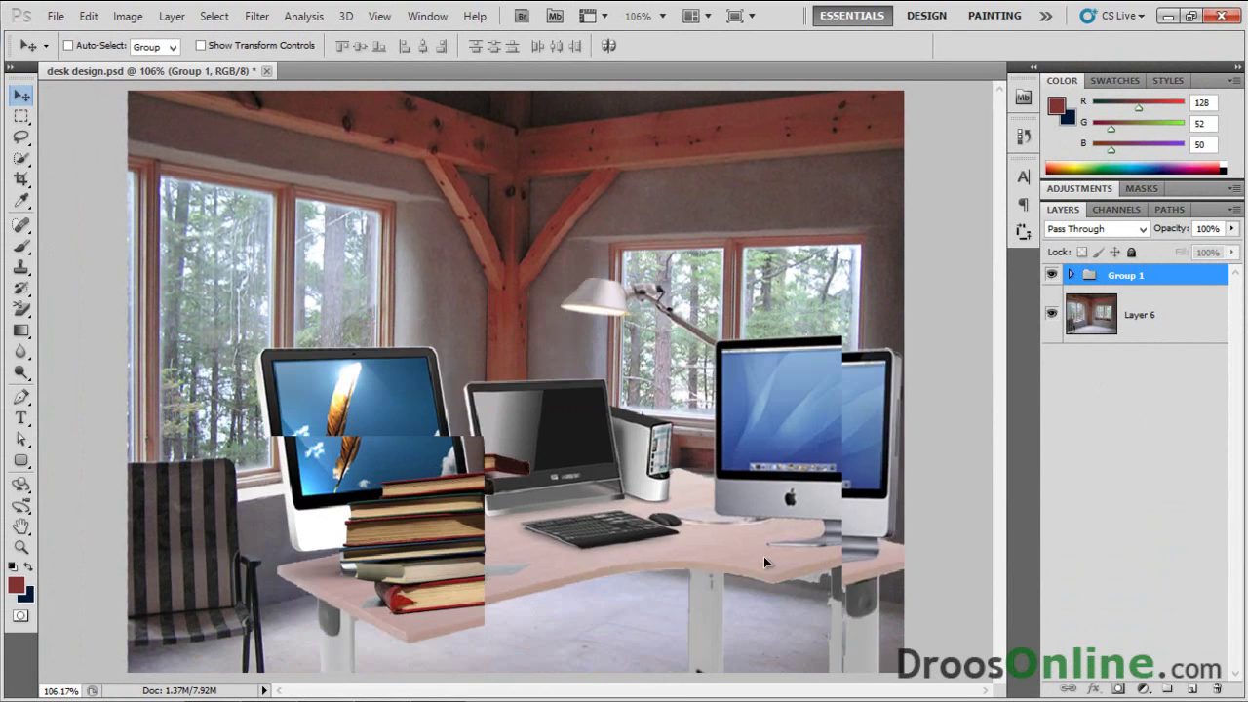
{"action": "left_click_drag", "start_coordinate": [668, 619], "coordinate": [724, 610]}
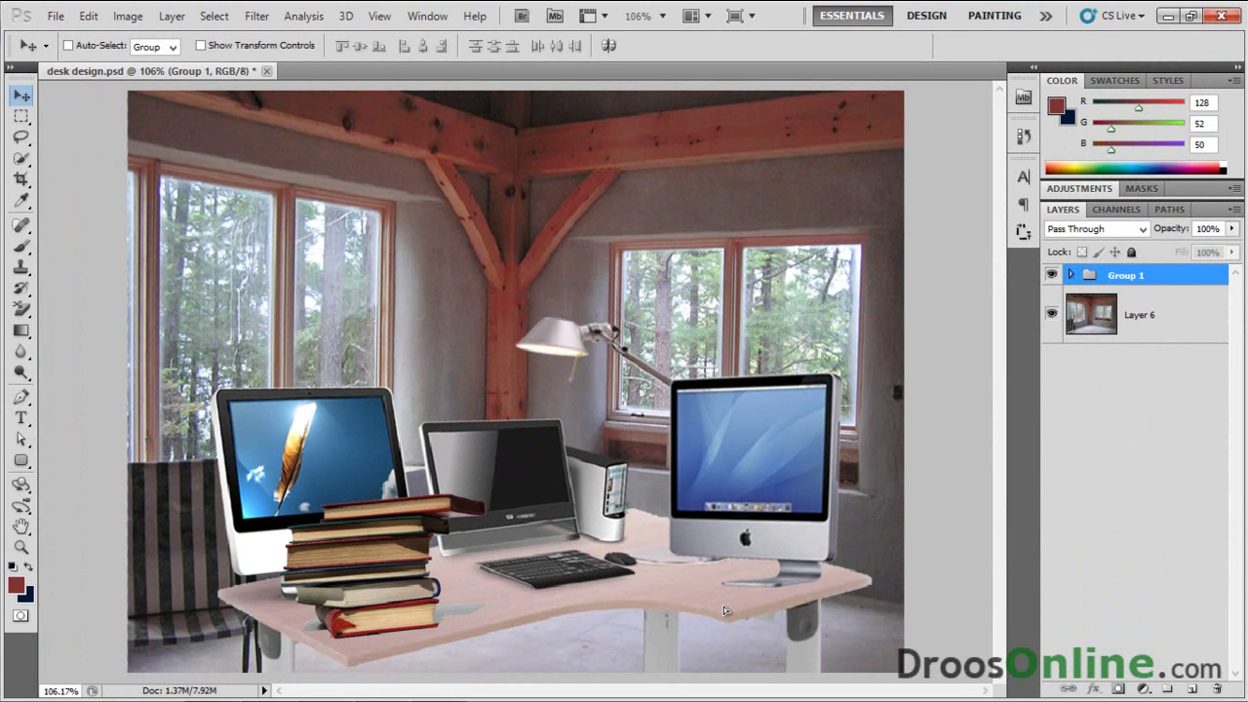
{"action": "left_click", "coordinate": [1070, 275]}
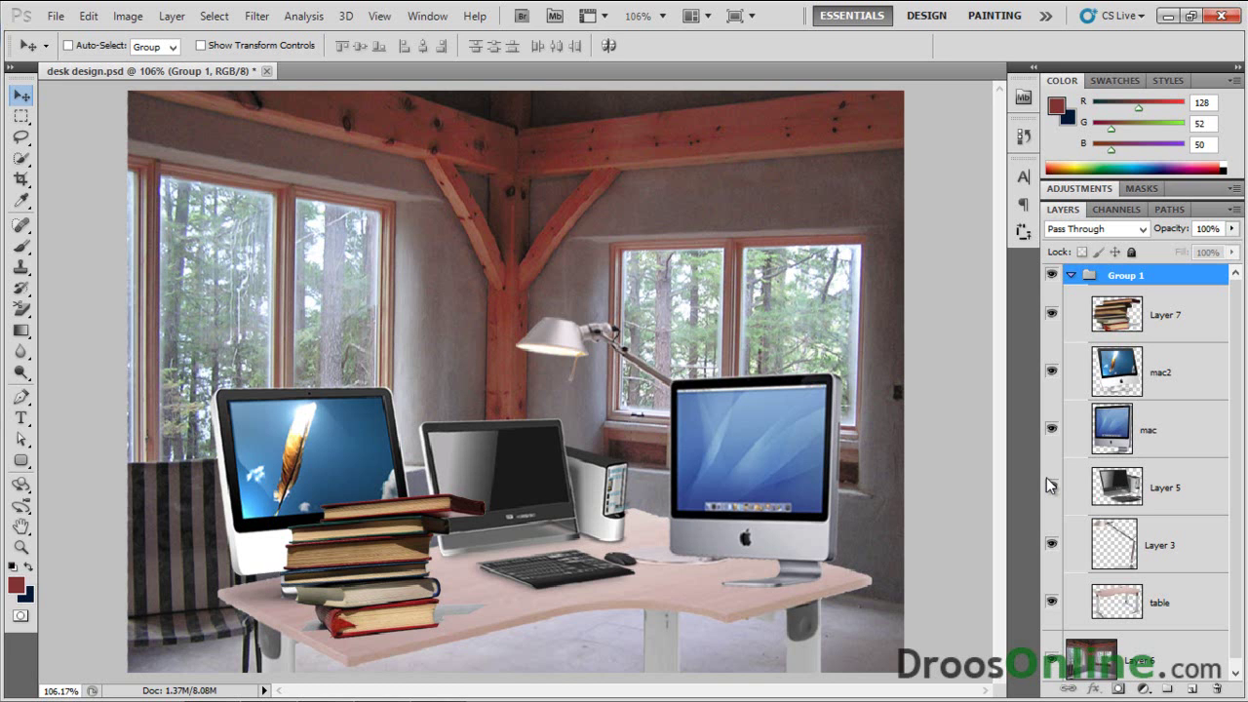
{"action": "left_click", "coordinate": [1050, 486]}
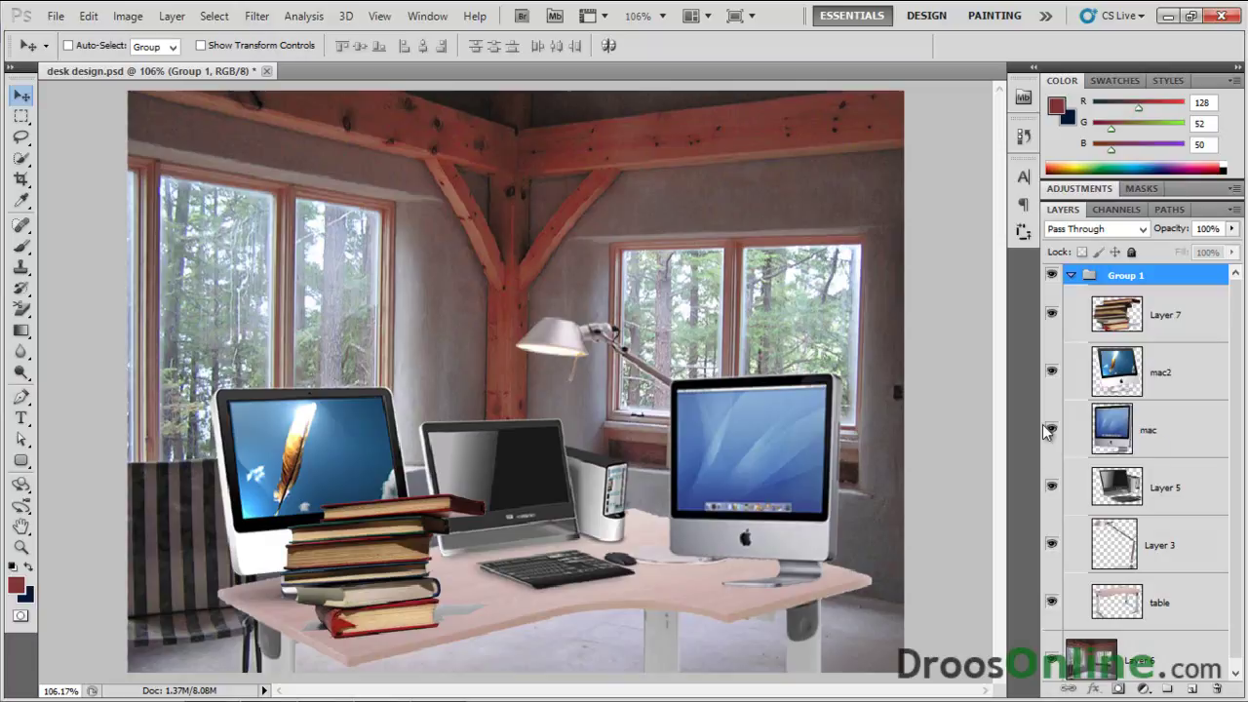